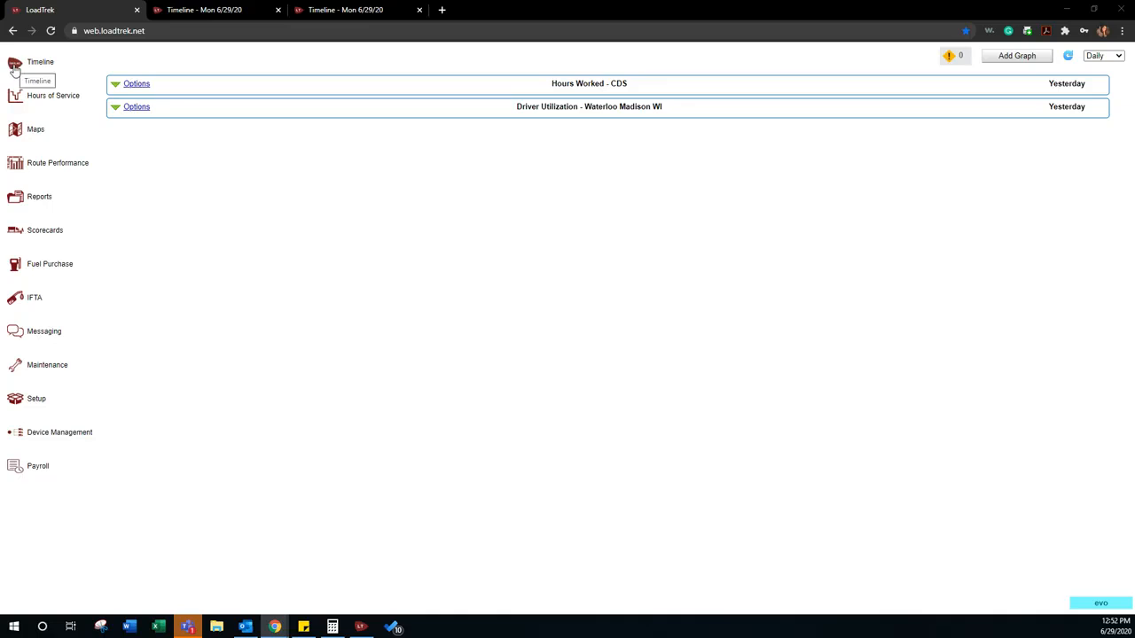
Step: Start a new load in the 6/29/20 dispatch timeline with Planning as the customer and TRT as the type
left_click(222, 9)
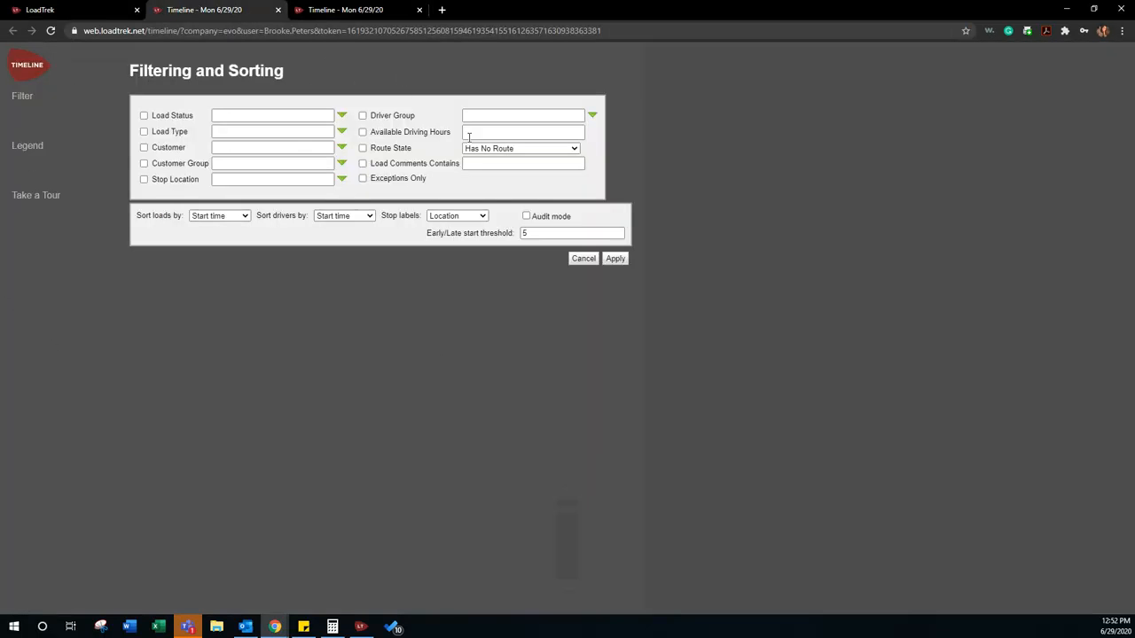
key("ctrl+Tab")
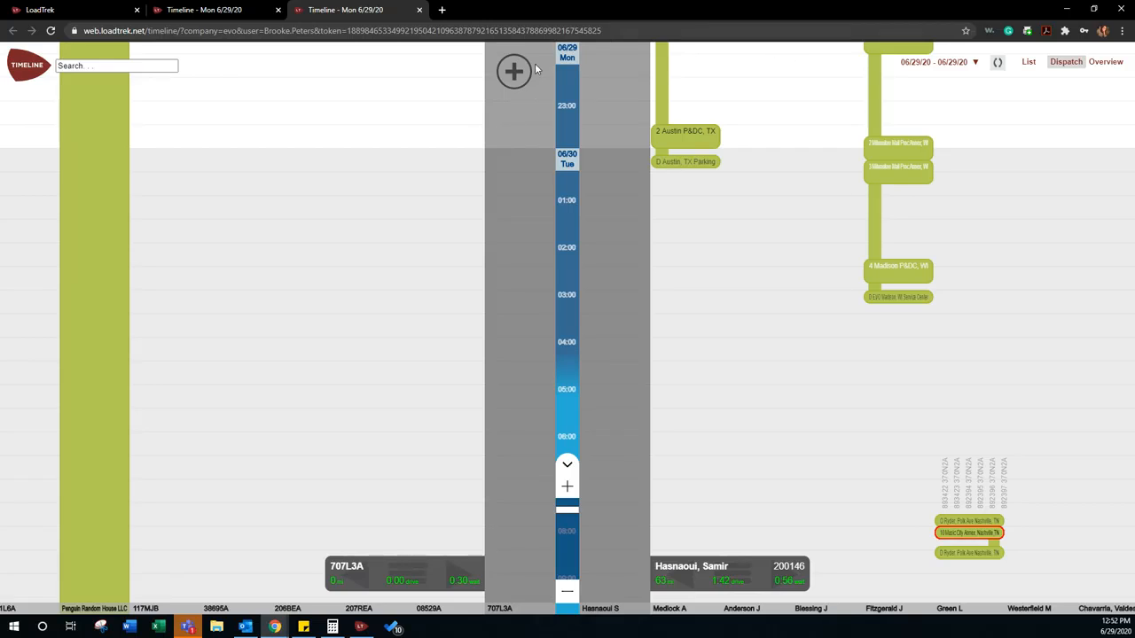
left_click(514, 73)
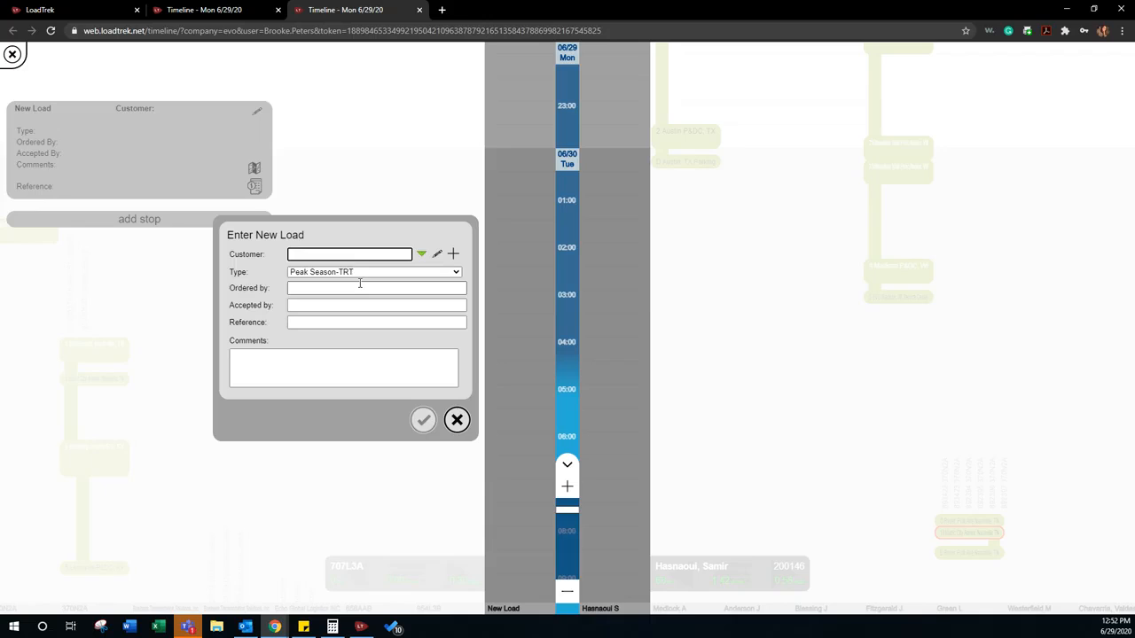
type("Plan")
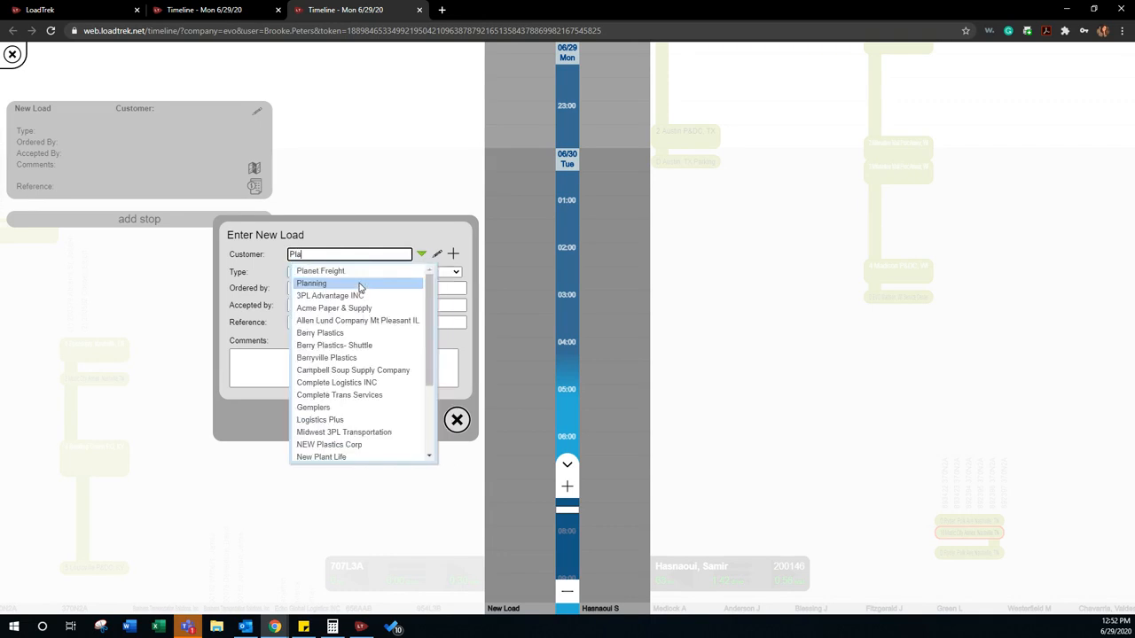
key("Down")
key("Return")
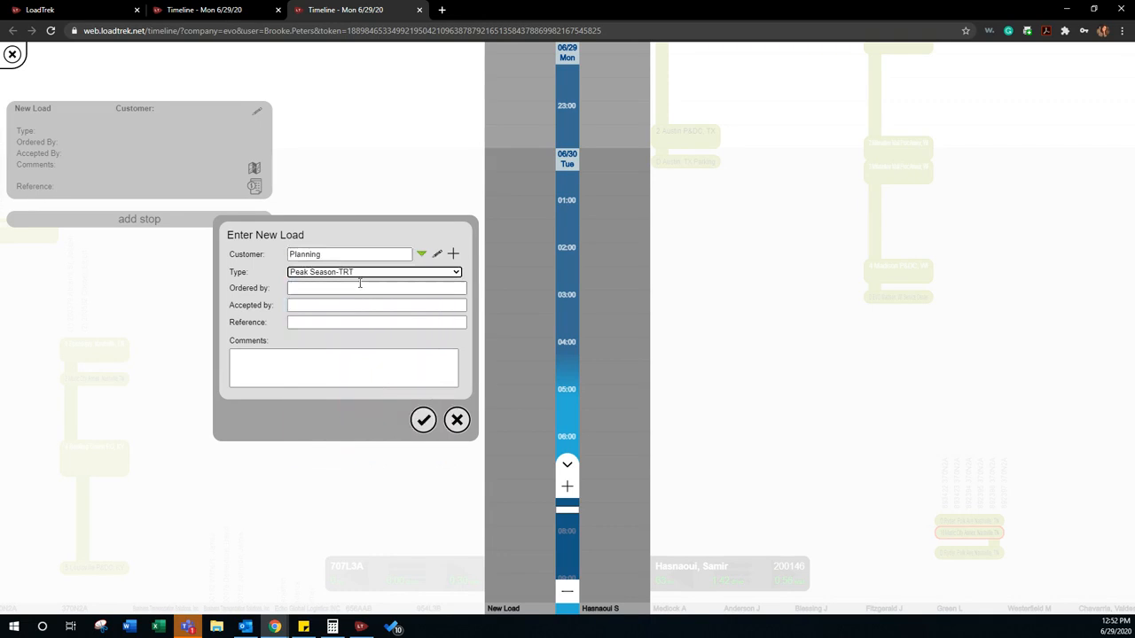
left_click(296, 273)
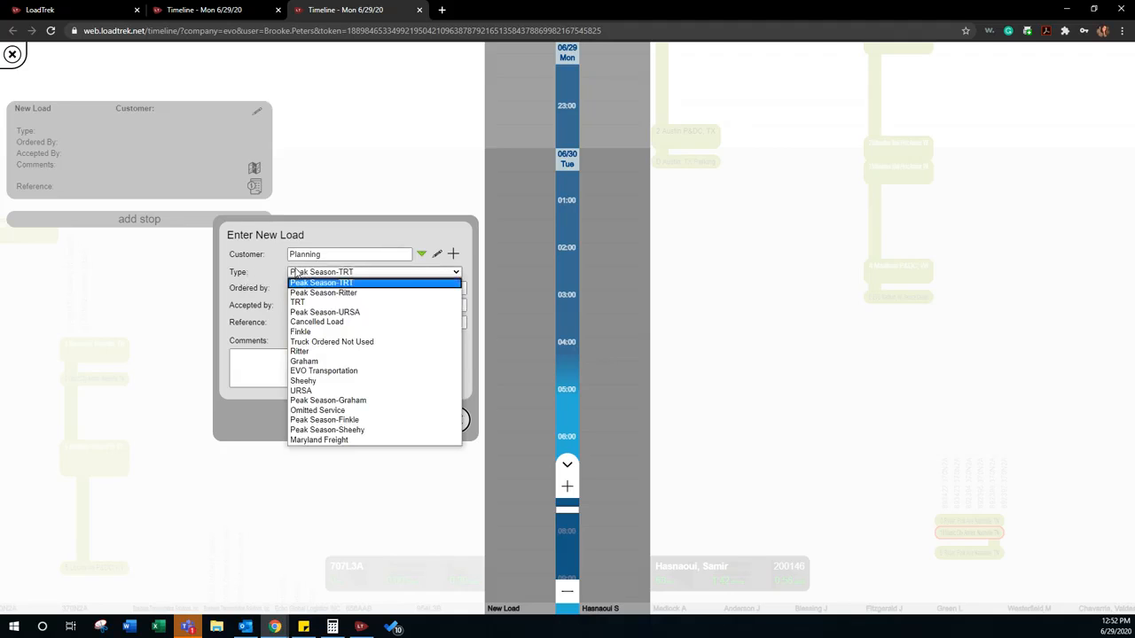
left_click(317, 302)
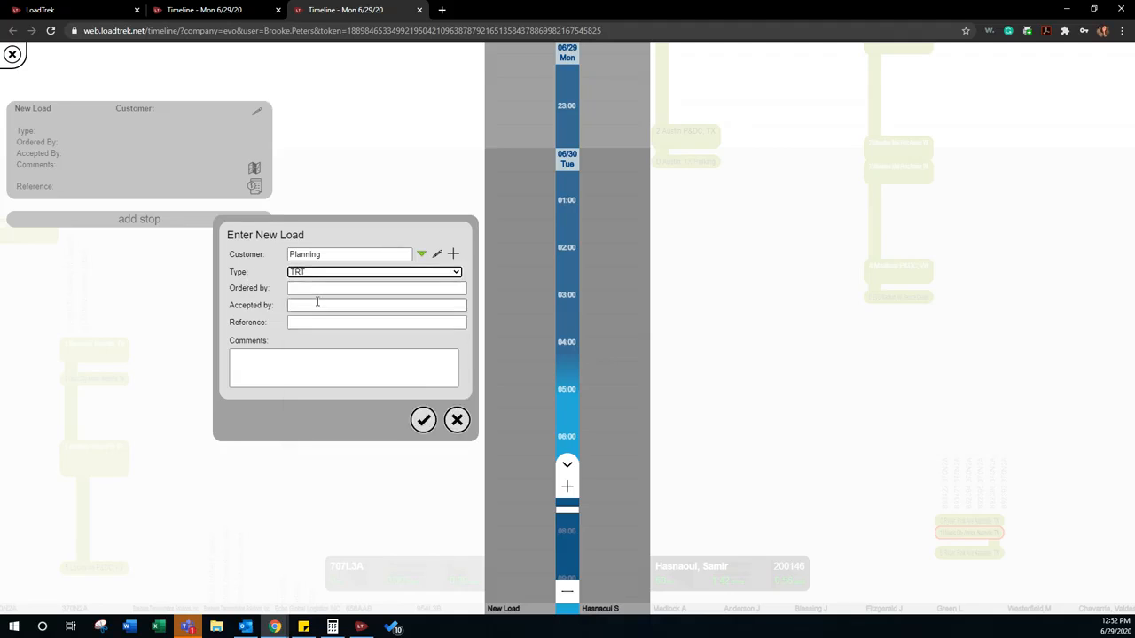
Step: Enter BP for ordered by and accepted by, reference 1 and the comment "Q7 Daily except Sundays. Trip 1", and accept the load details
left_click(306, 289)
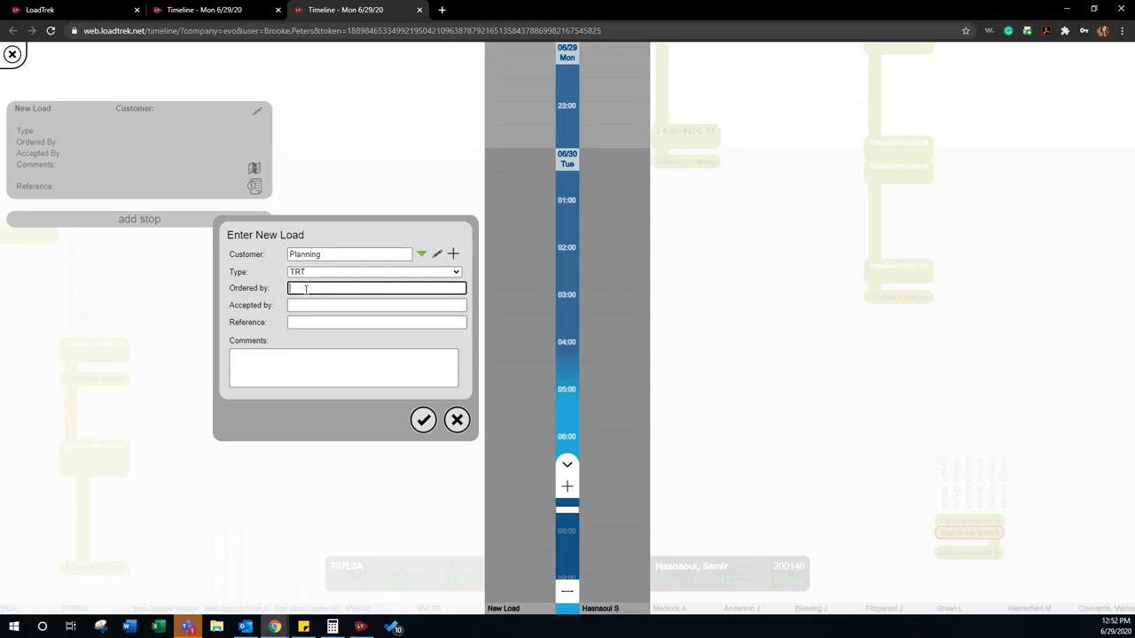
key("Tab")
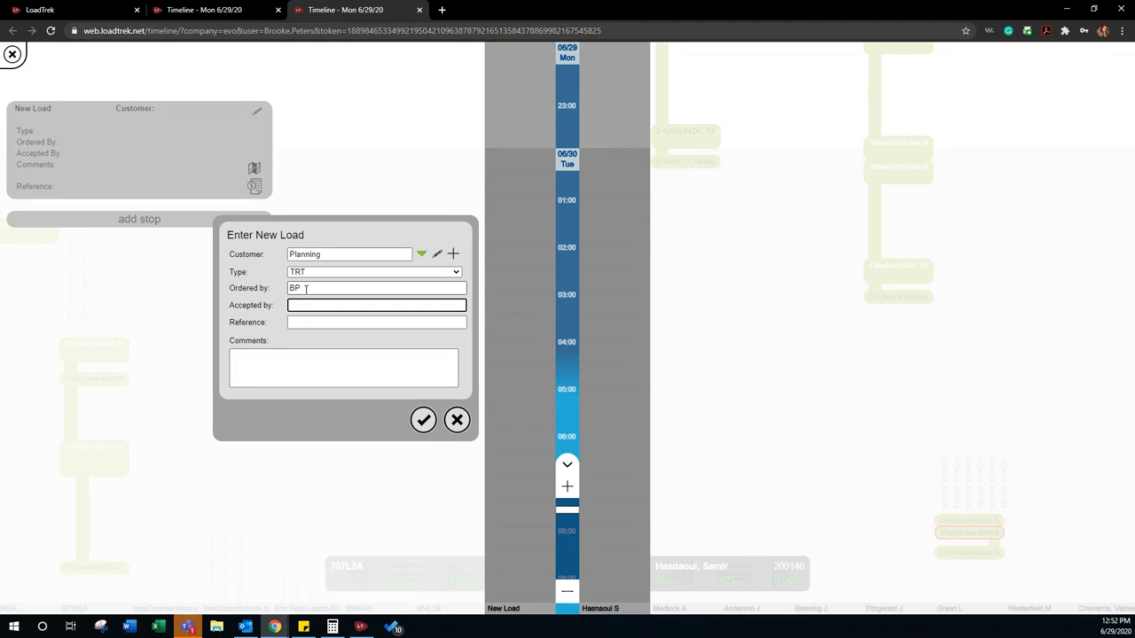
type("BP")
key("Tab")
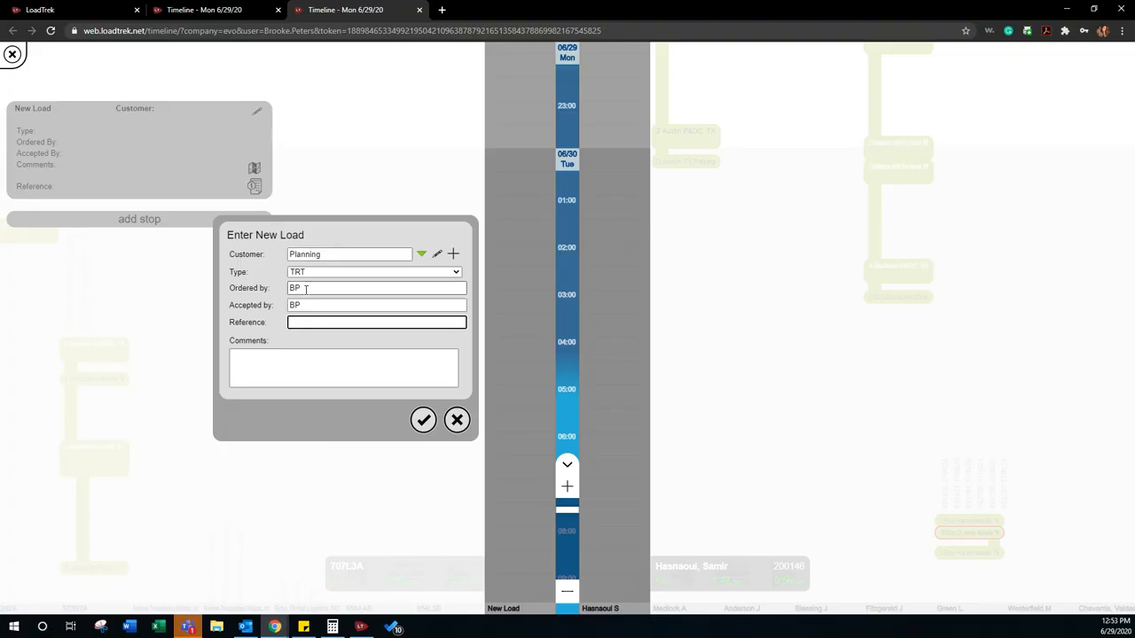
type("1")
left_click(280, 353)
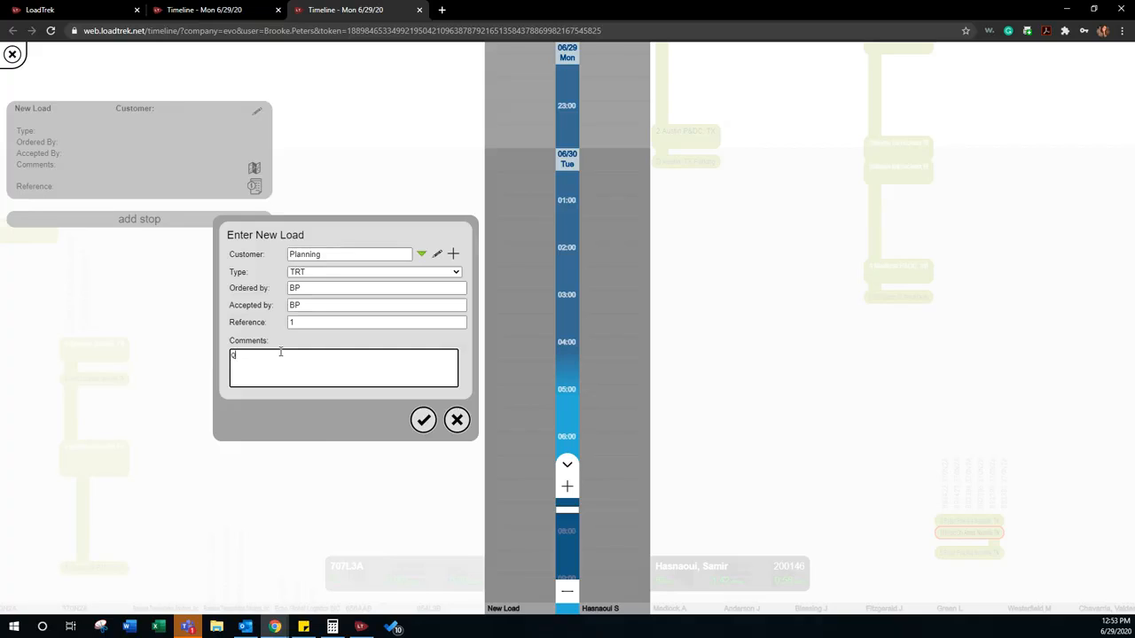
type("Q7 Daily except Sundays. Trip 1")
left_click(420, 423)
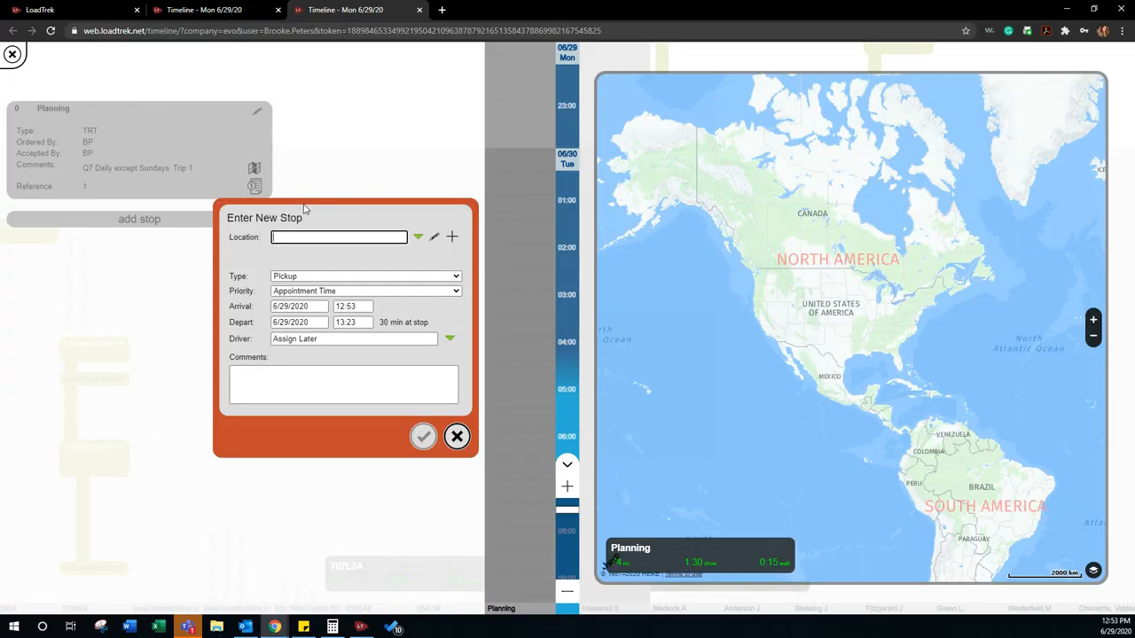
Step: Set the first stop's location to Madison P&DC, WI with Pickup as the stop type
type("Madison")
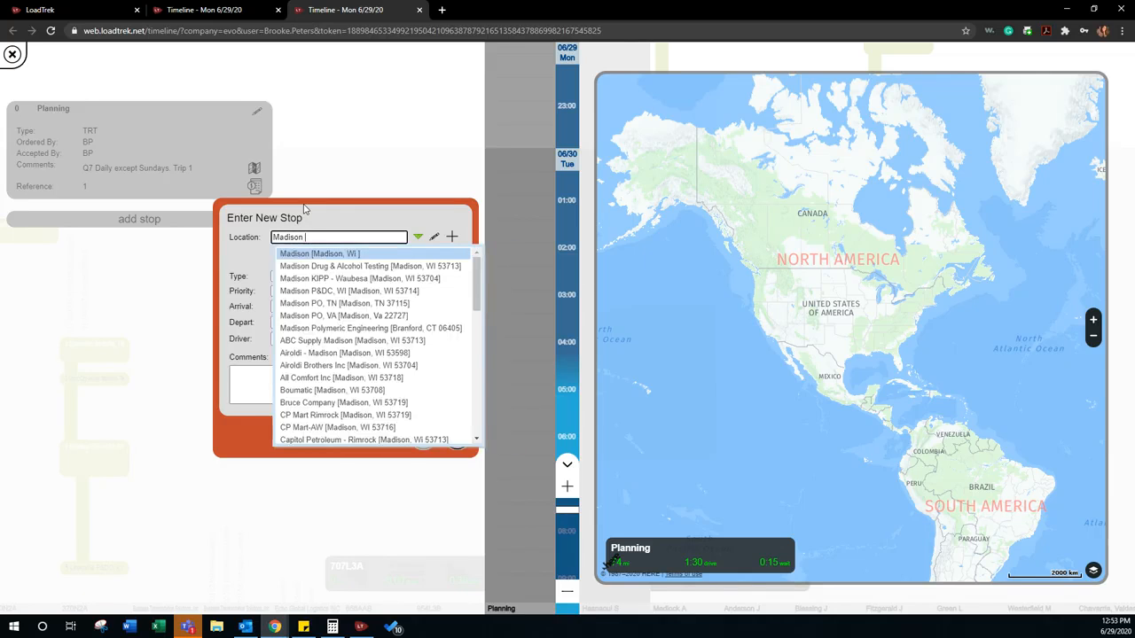
type(" P&")
key("Tab")
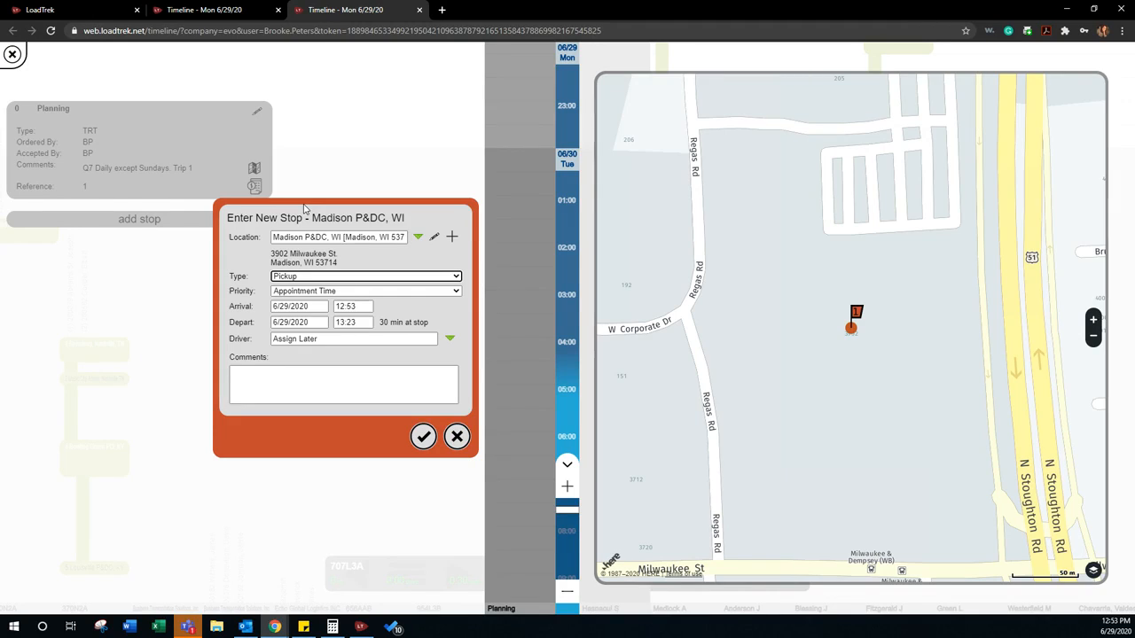
left_click(286, 278)
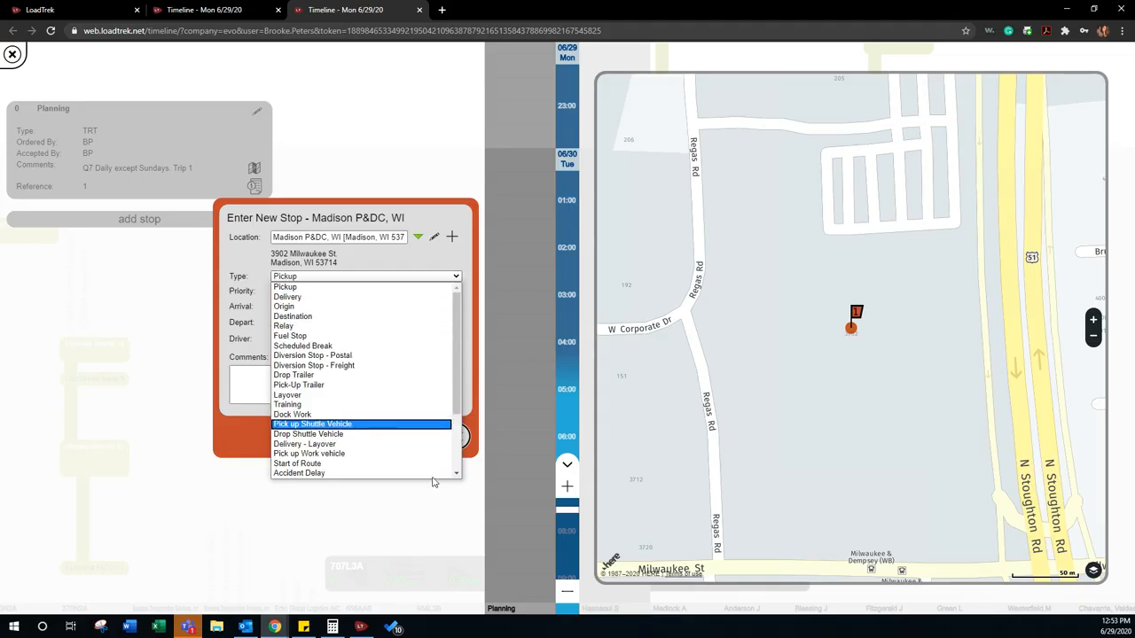
left_click(300, 288)
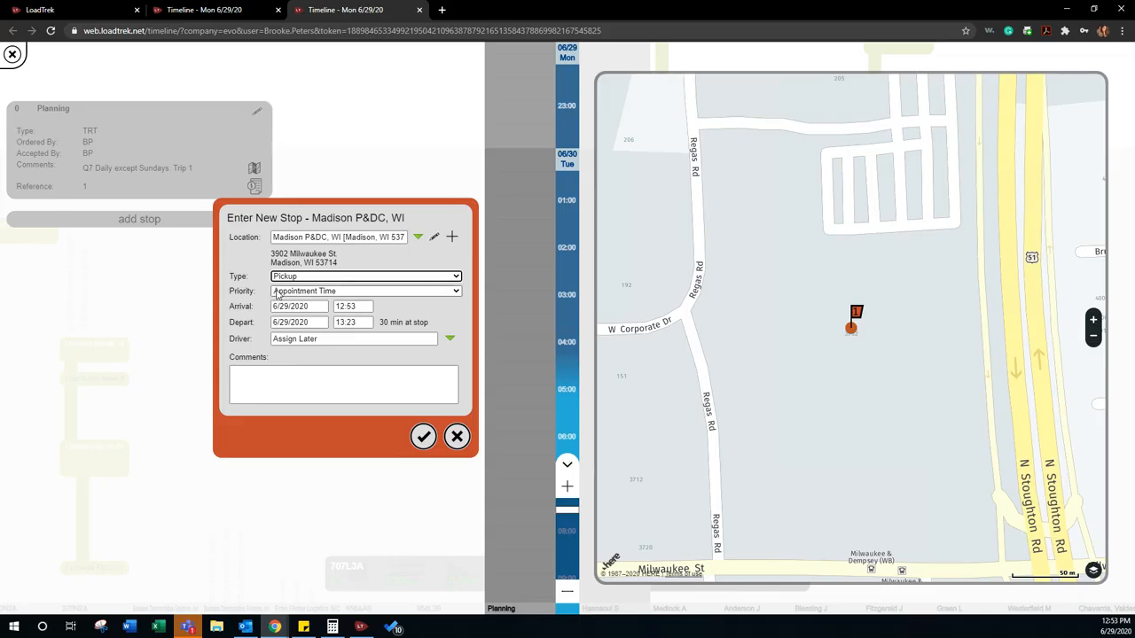
left_click(337, 293)
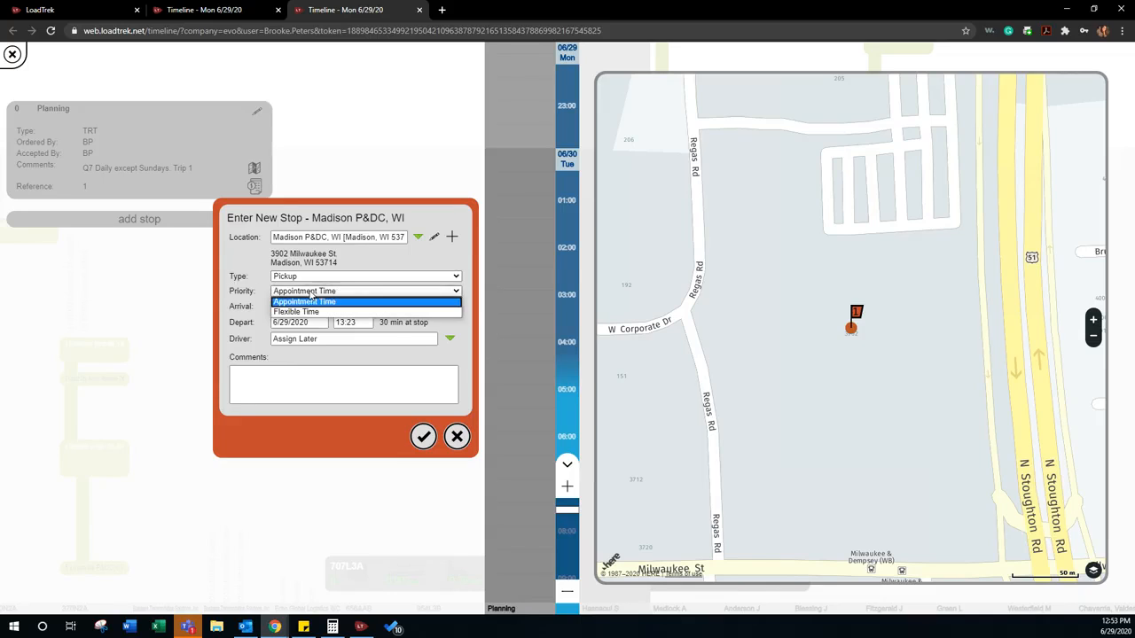
left_click(291, 316)
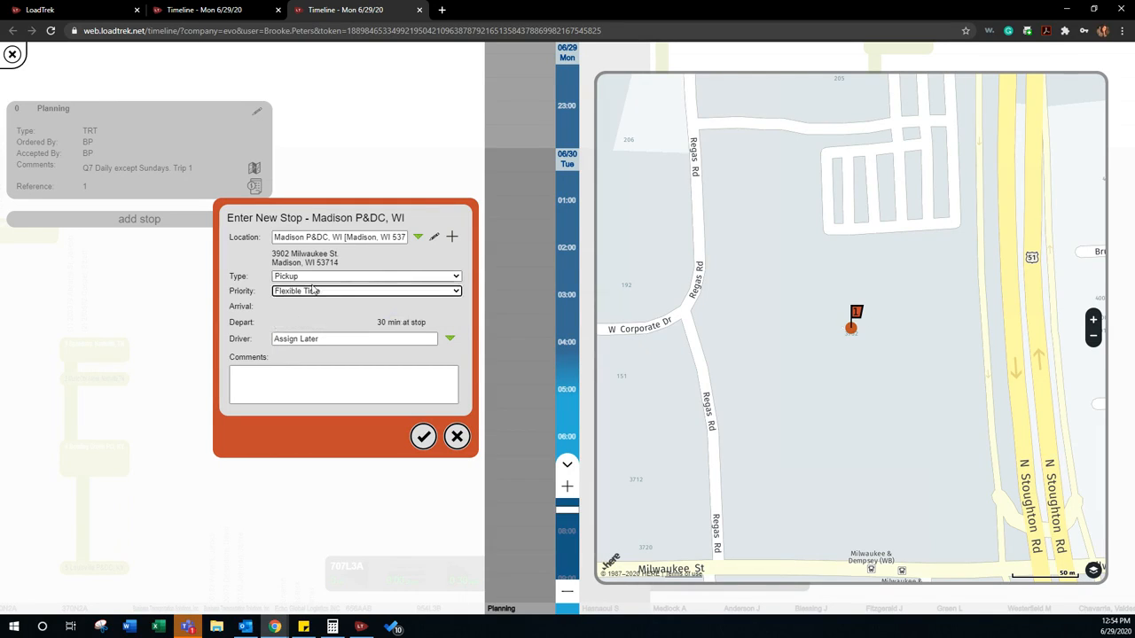
left_click(366, 293)
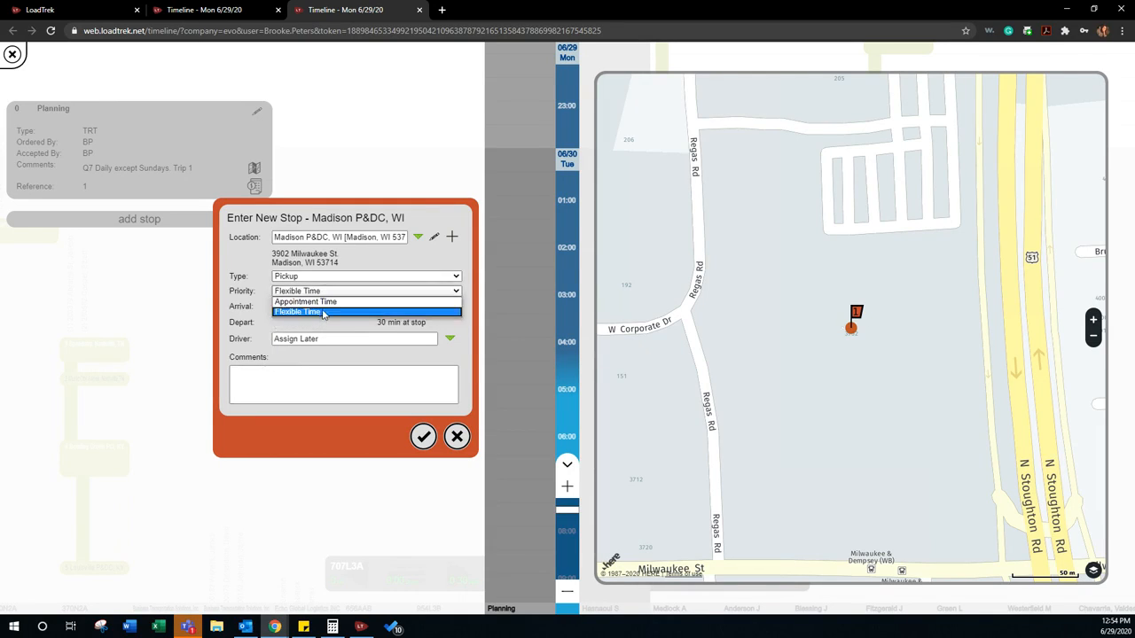
left_click(321, 306)
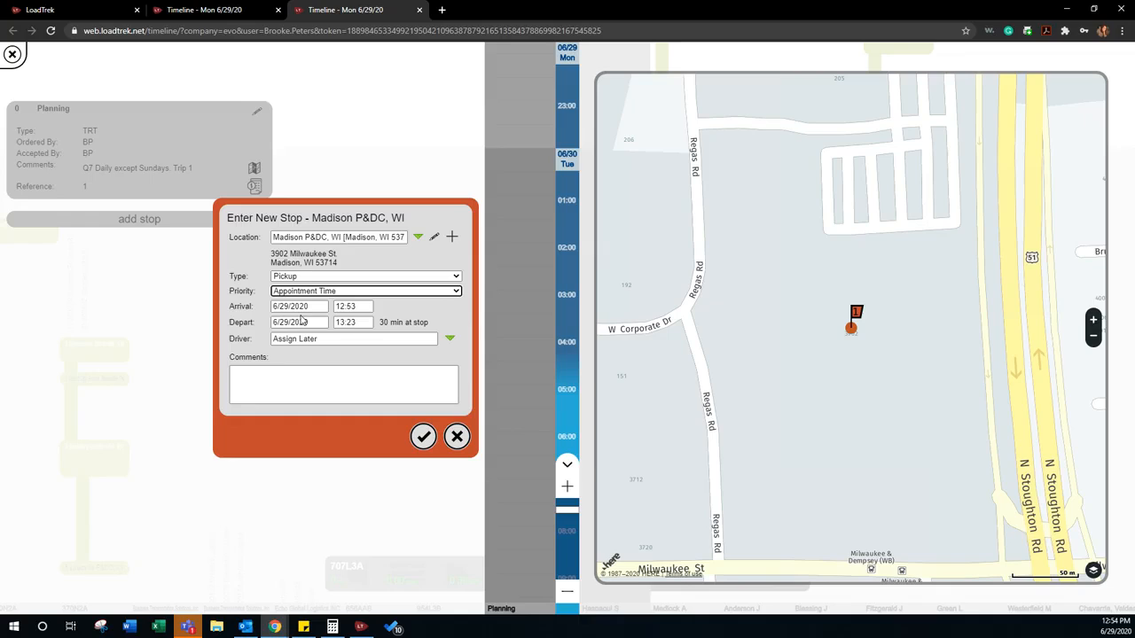
Step: Set the Madison stop's arrival to 23:30 and its departure to 23:45 on 6/29/2020
left_click(364, 306)
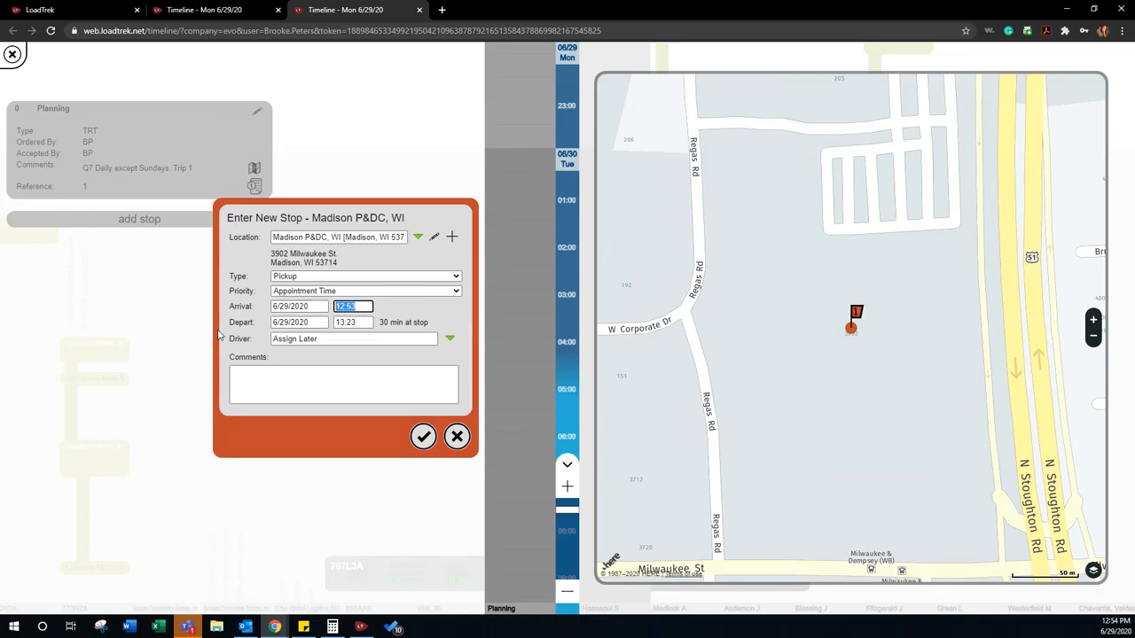
type("23:30")
key("Tab")
key("Tab")
type("23:45")
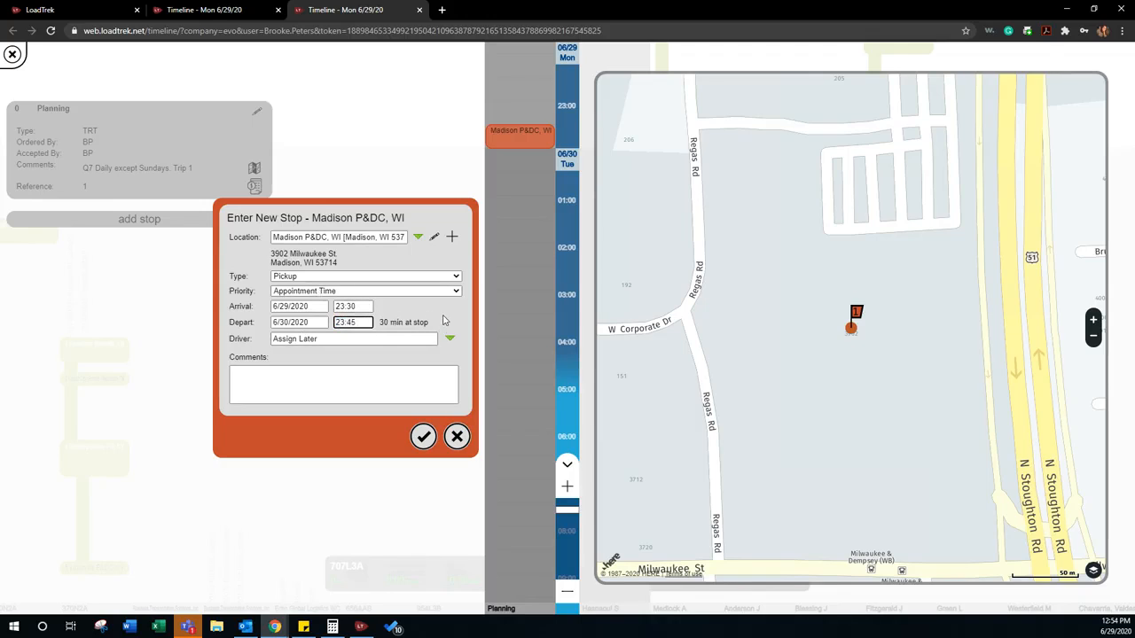
left_click(299, 322)
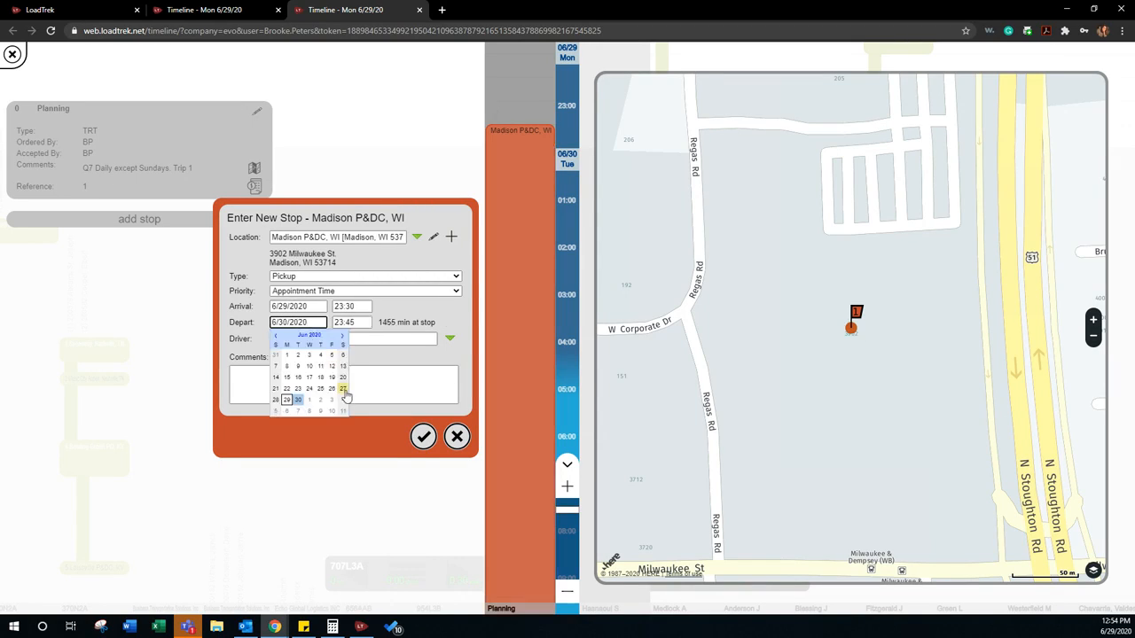
left_click(288, 401)
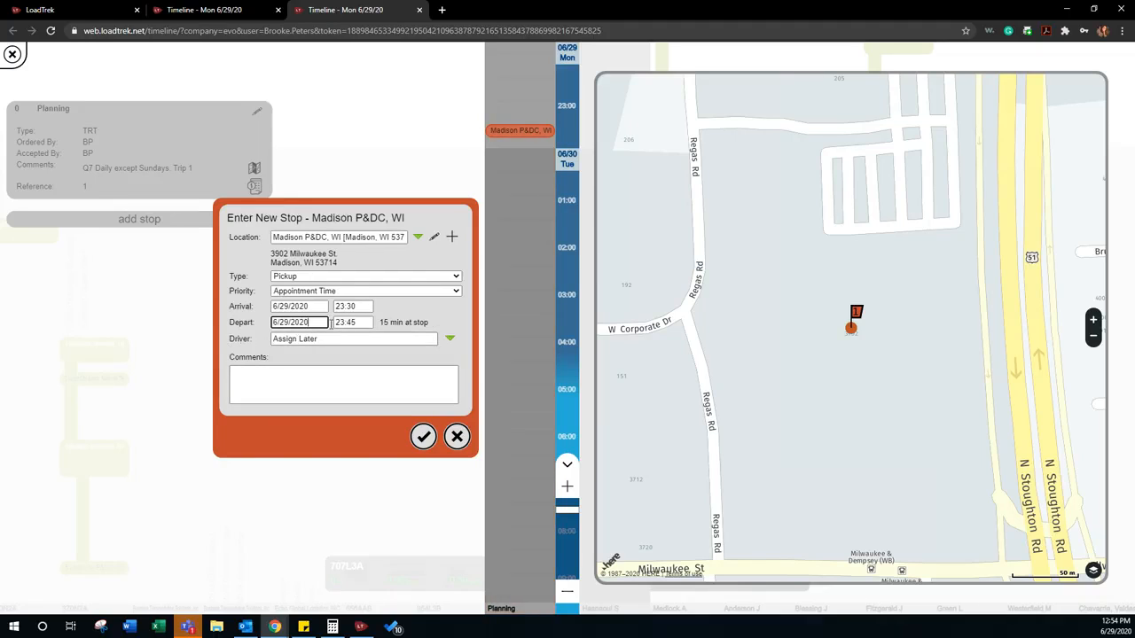
Step: Add the comment "Door 17" to the Madison stop and save the load
left_click(450, 340)
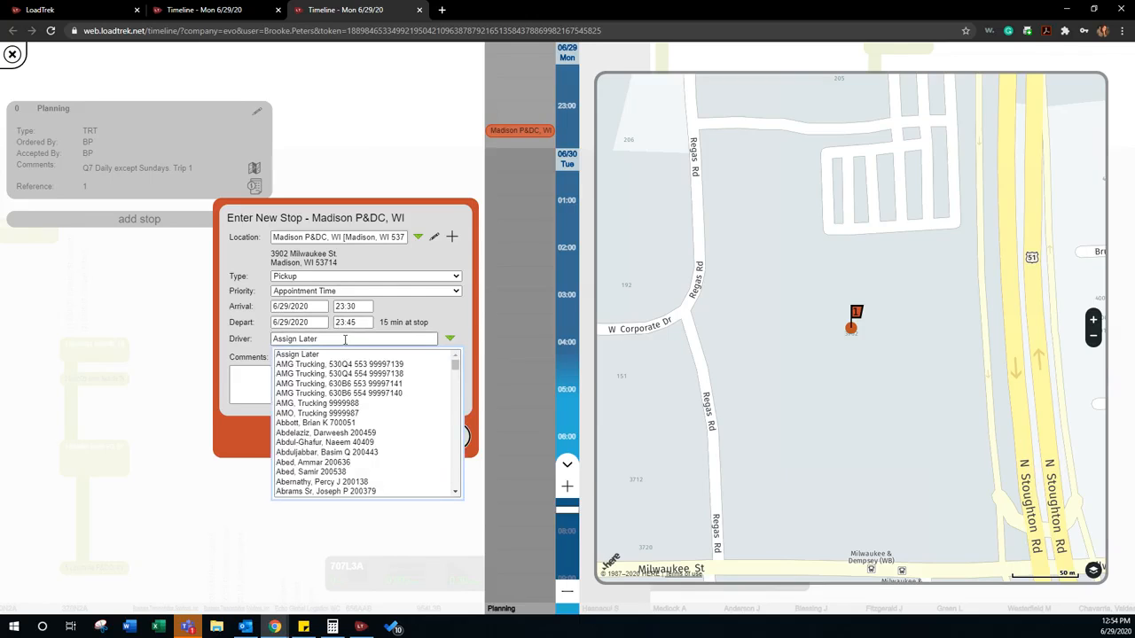
left_click(256, 334)
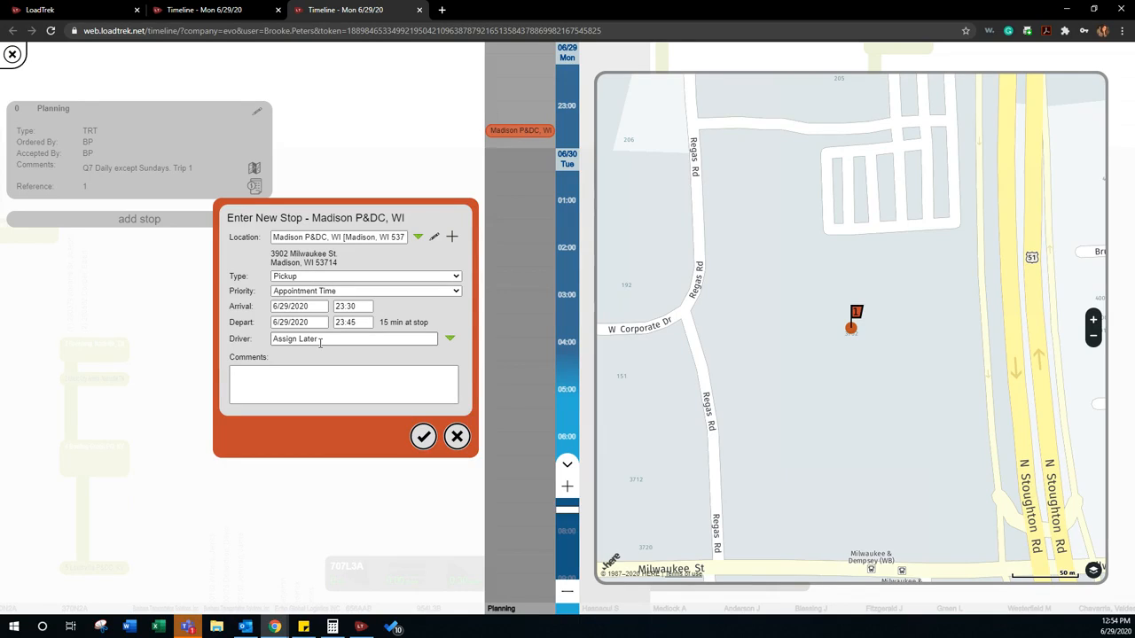
left_click(311, 386)
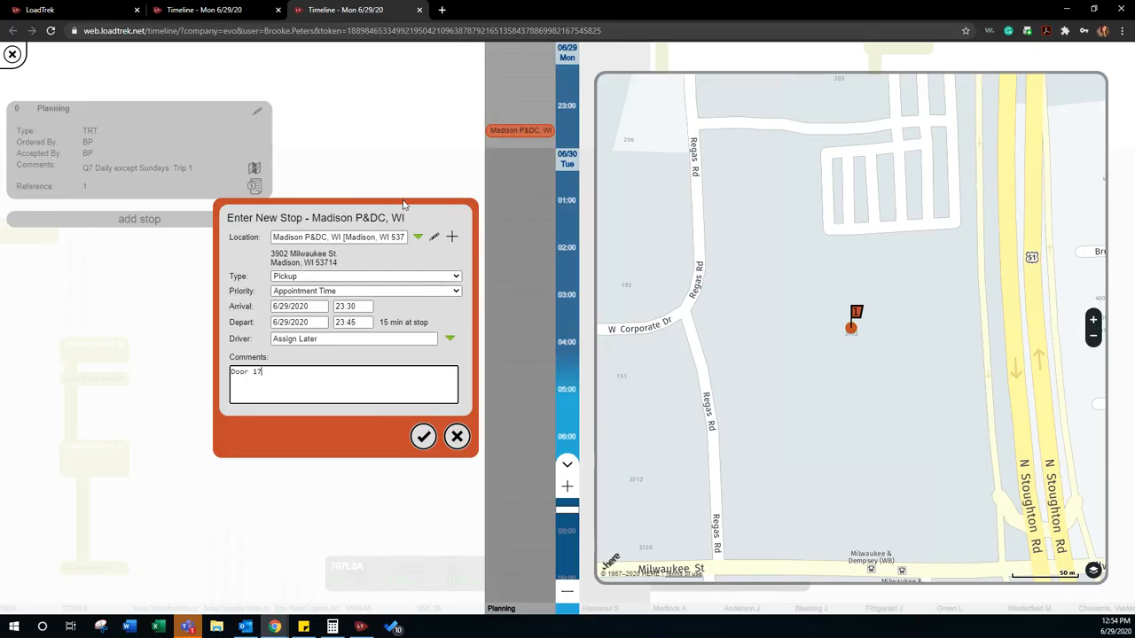
left_click(425, 437)
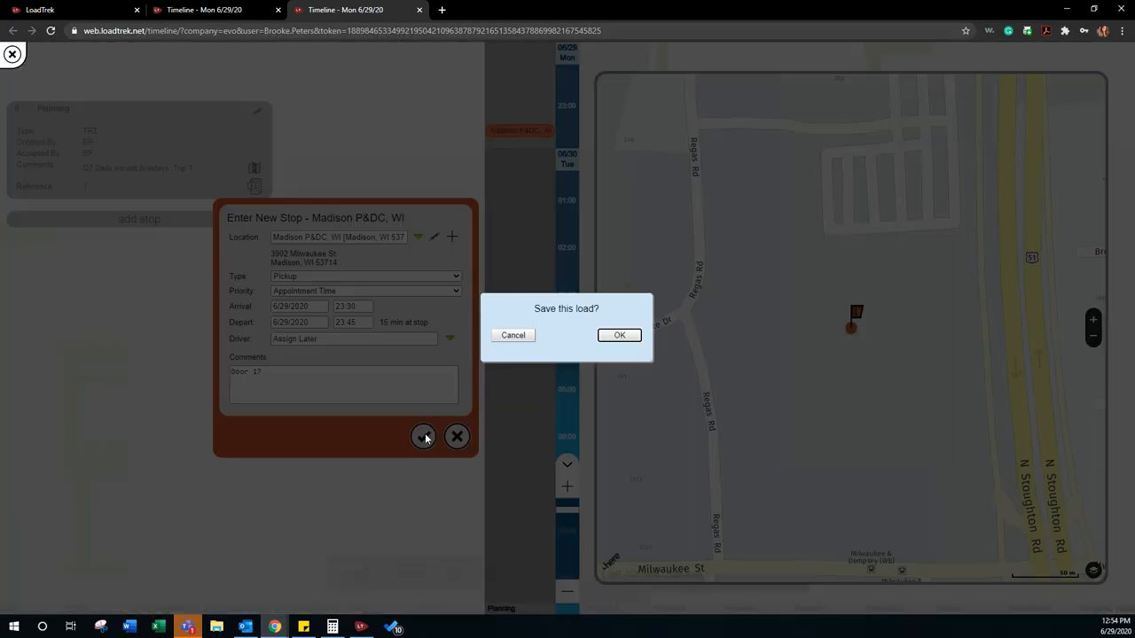
left_click(625, 335)
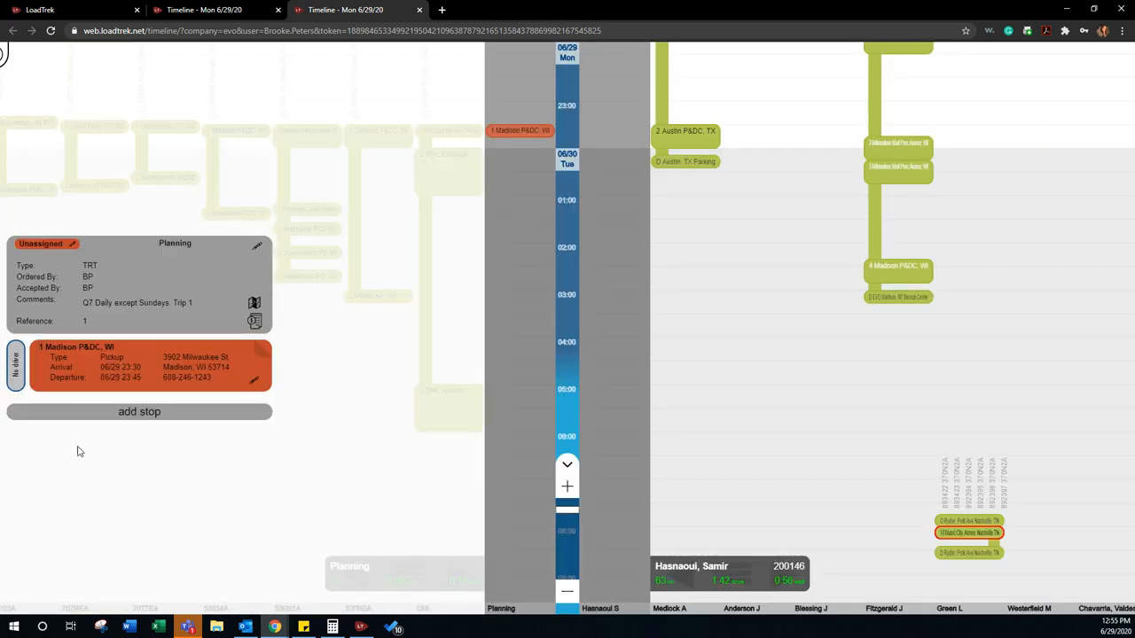
Step: Add a second stop to the load at Milwaukee P&DC, WI
left_click(193, 414)
type("Milwa")
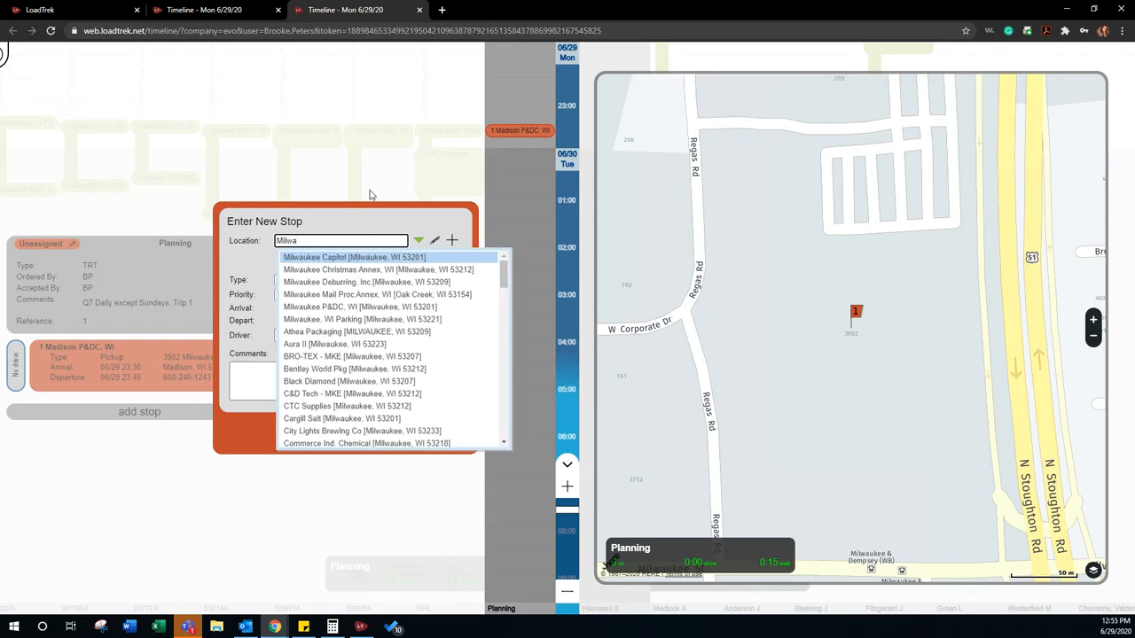
type("ukee P&")
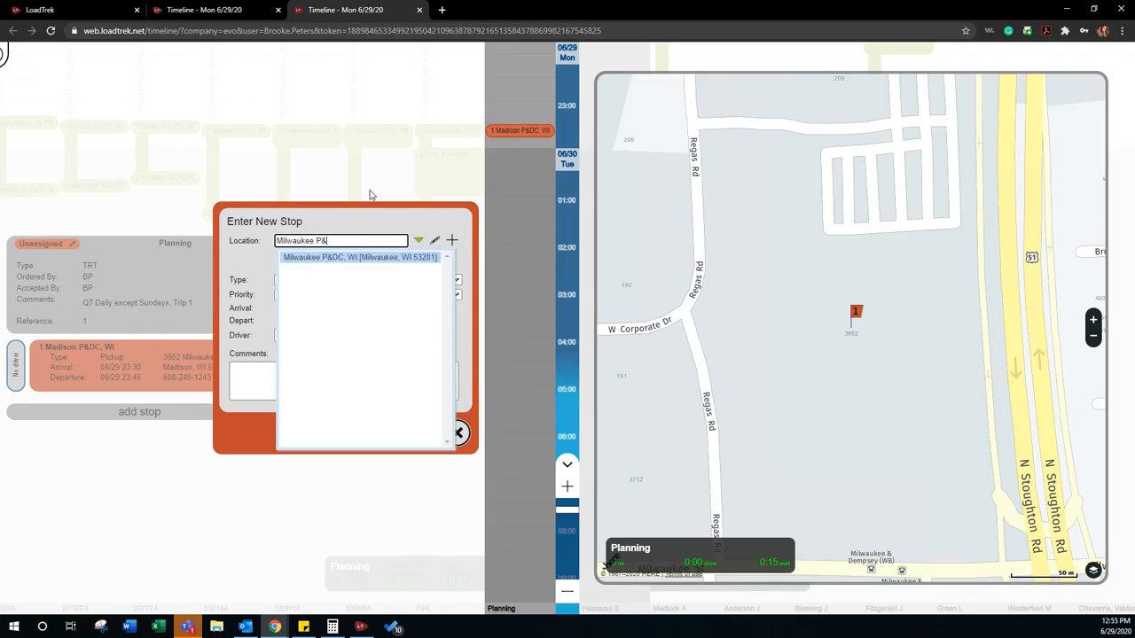
key("Return")
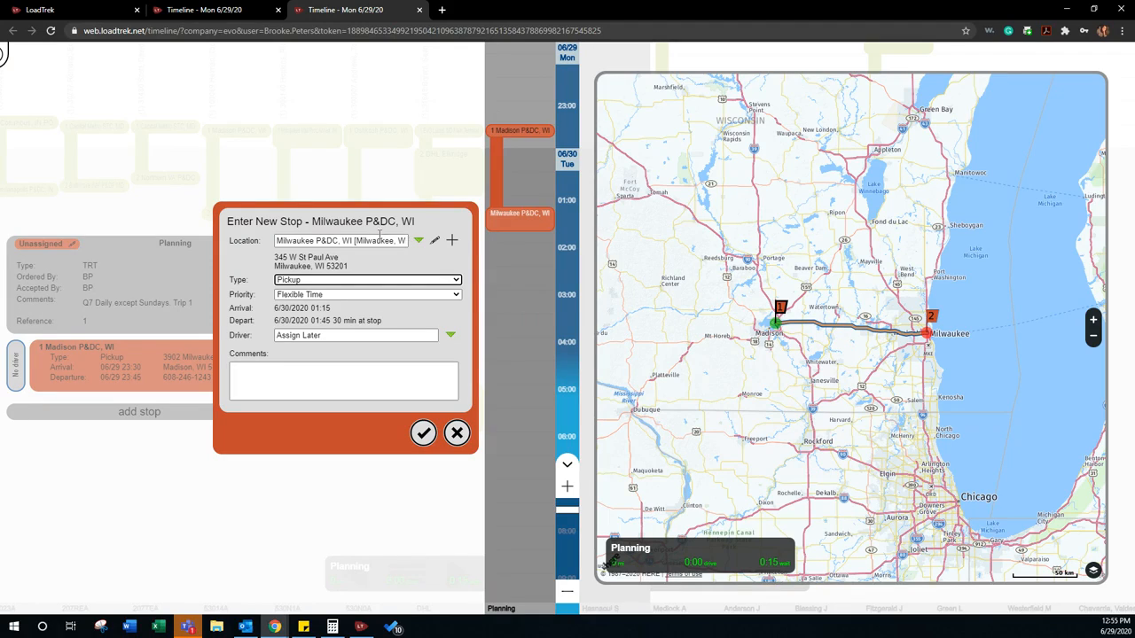
Step: Set the Milwaukee stop's priority to Appointment Time and its type to Delivery
left_click(302, 295)
left_click(304, 307)
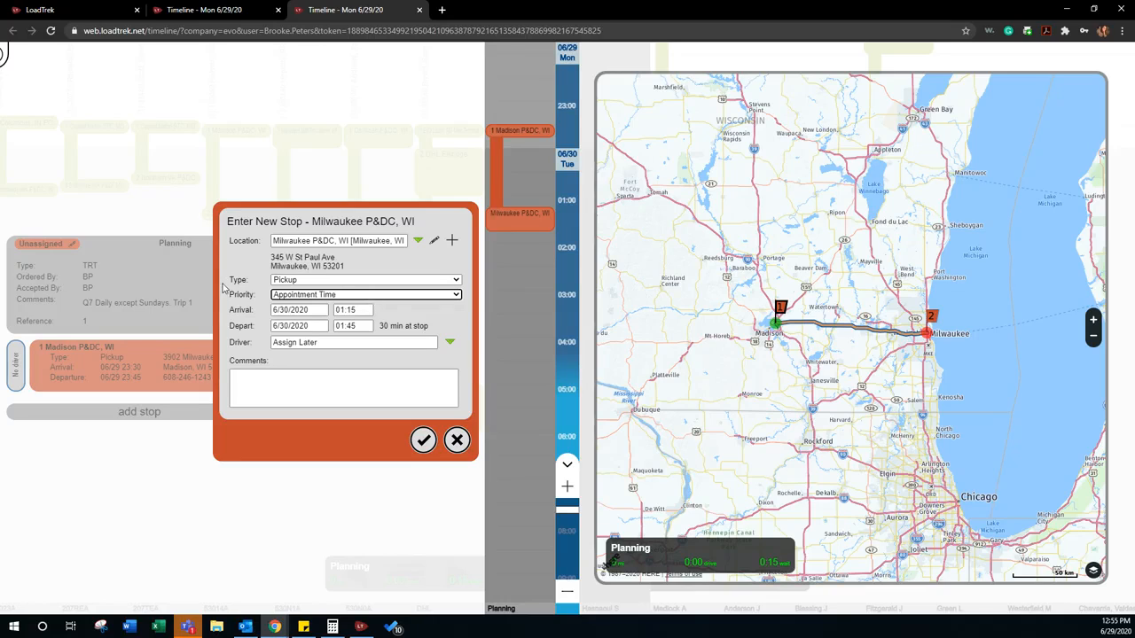
left_click(289, 280)
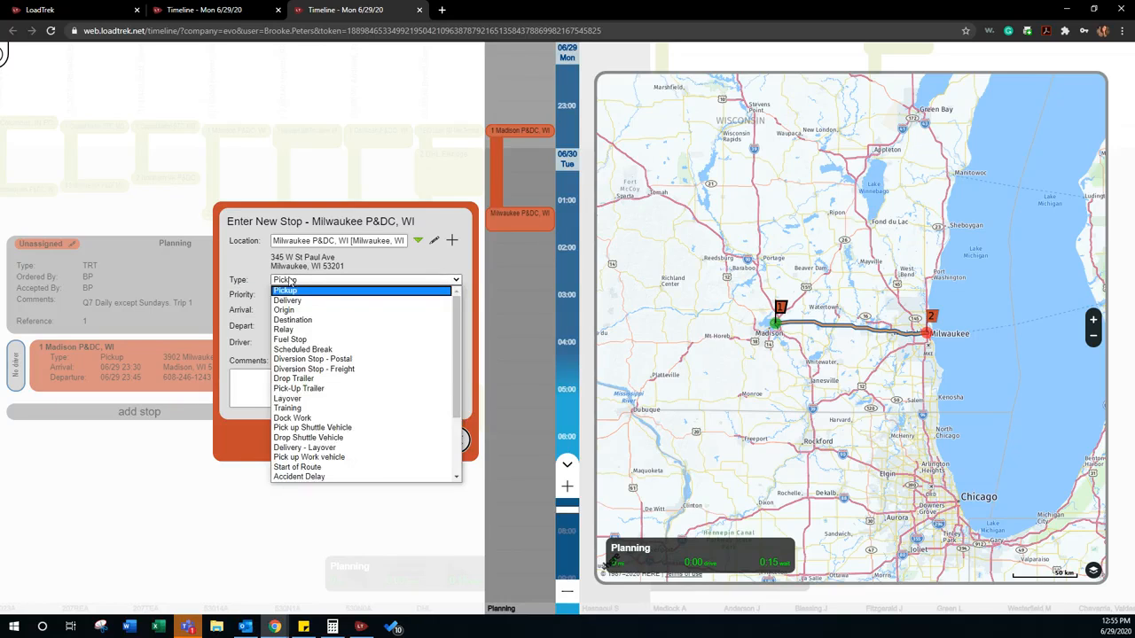
left_click(288, 301)
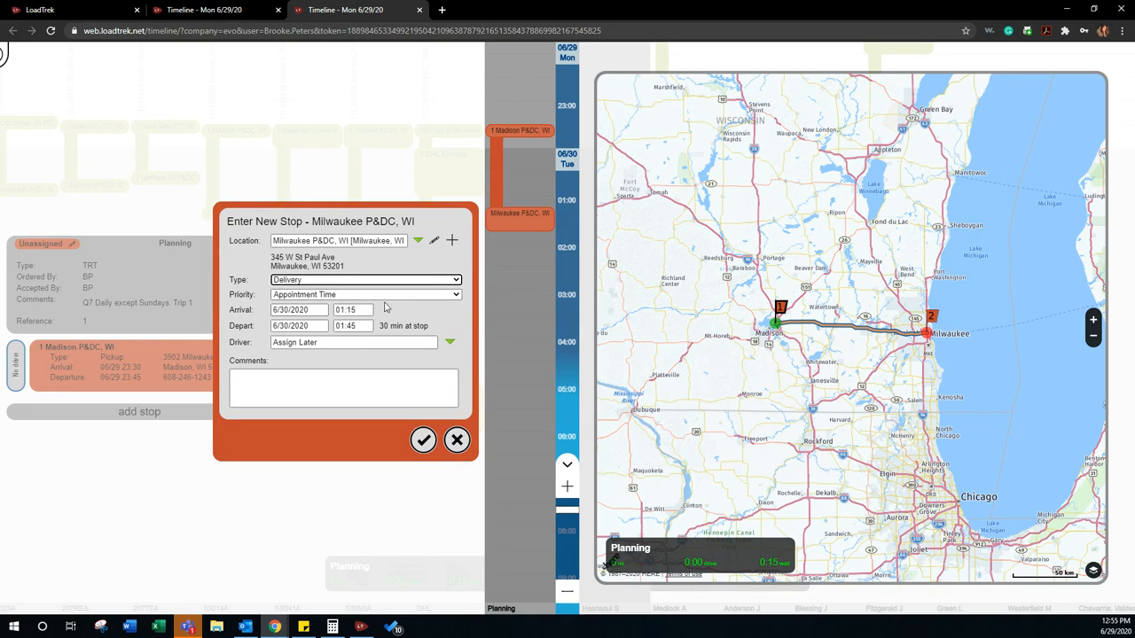
Step: Set the Milwaukee stop's departure time to 01:30 on 6/30/2020
left_click(359, 325)
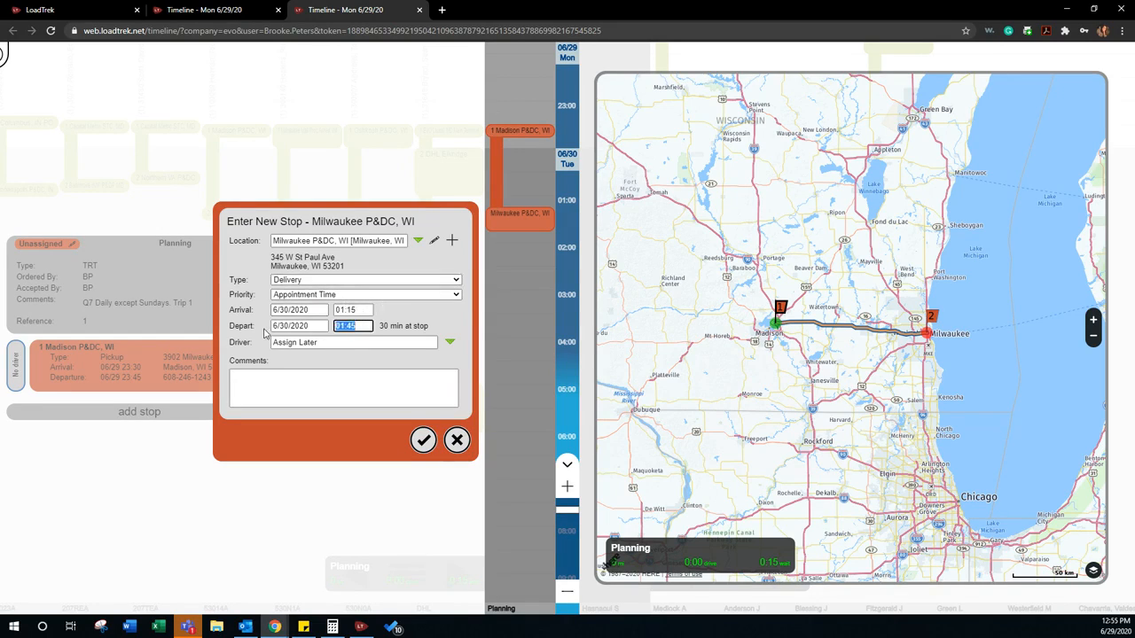
type("01:30")
key("Tab")
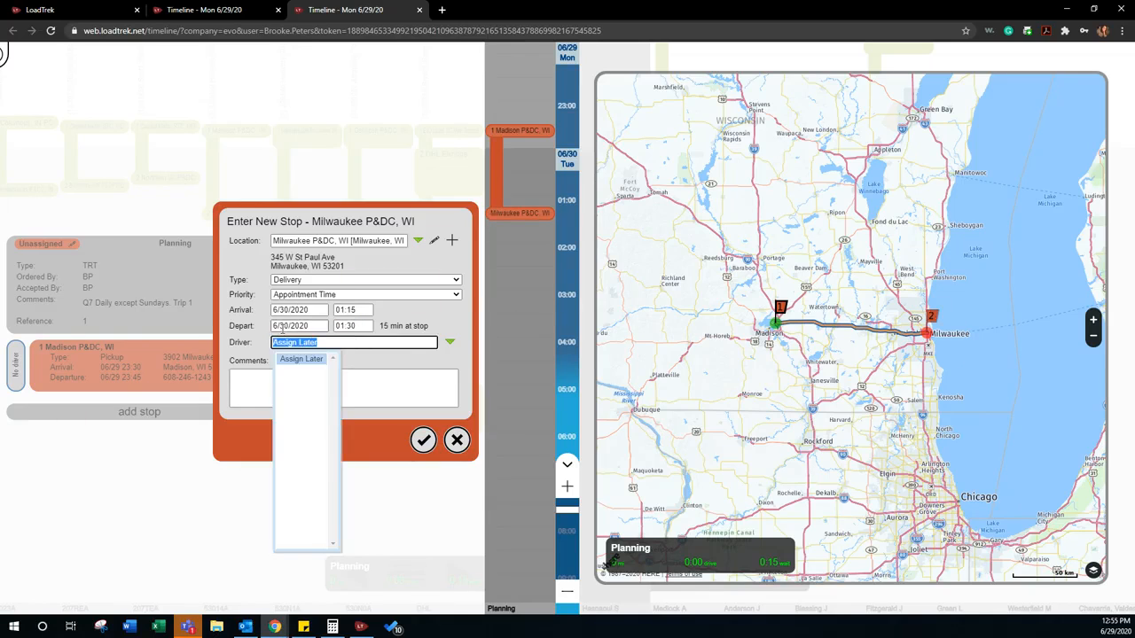
left_click(243, 345)
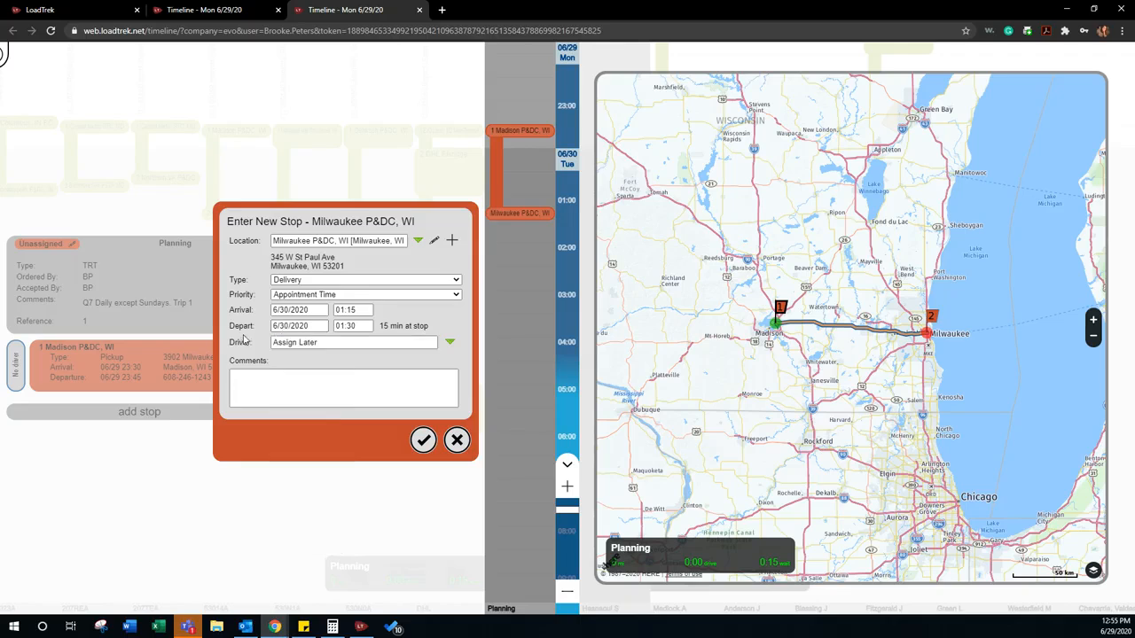
Step: Add the comment "Door 7" to the Milwaukee stop and save the stop
left_click(262, 376)
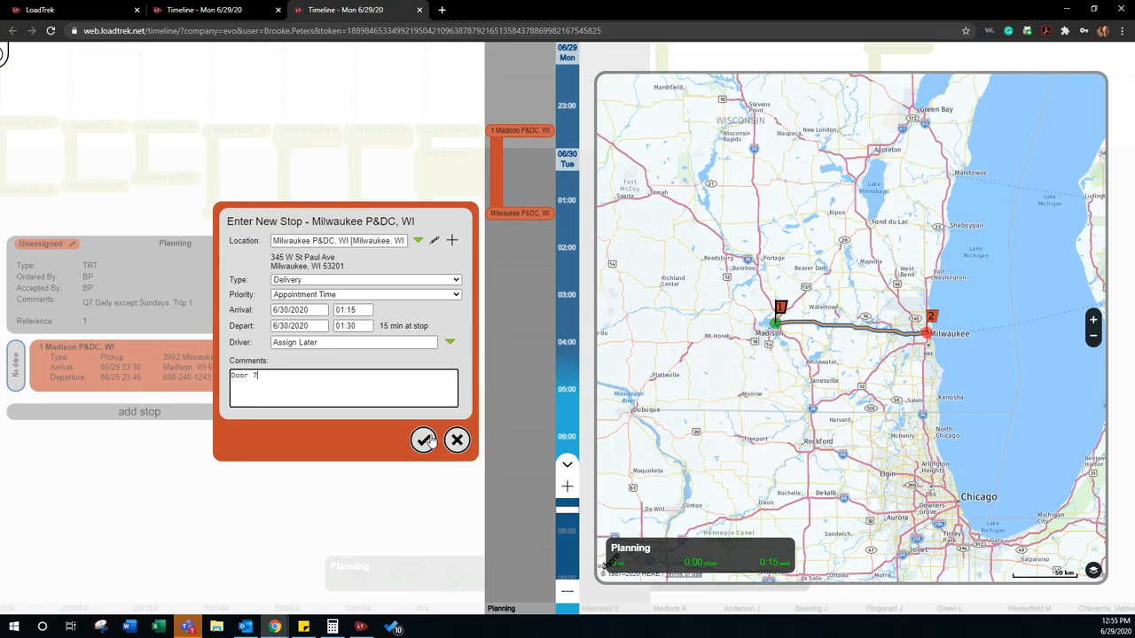
left_click(424, 441)
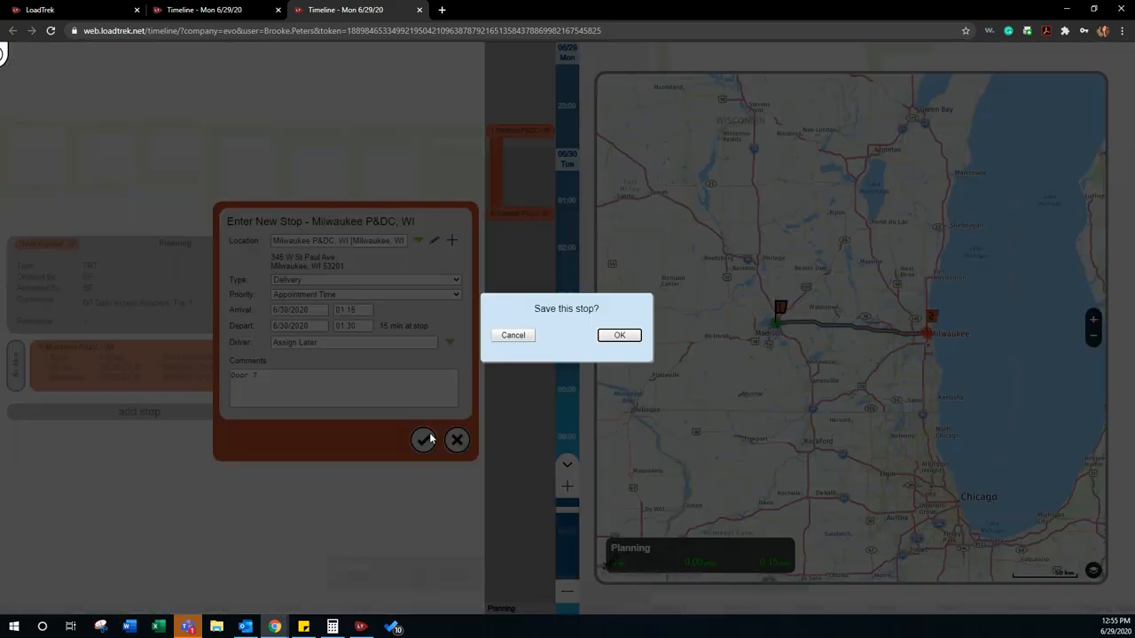
left_click(619, 335)
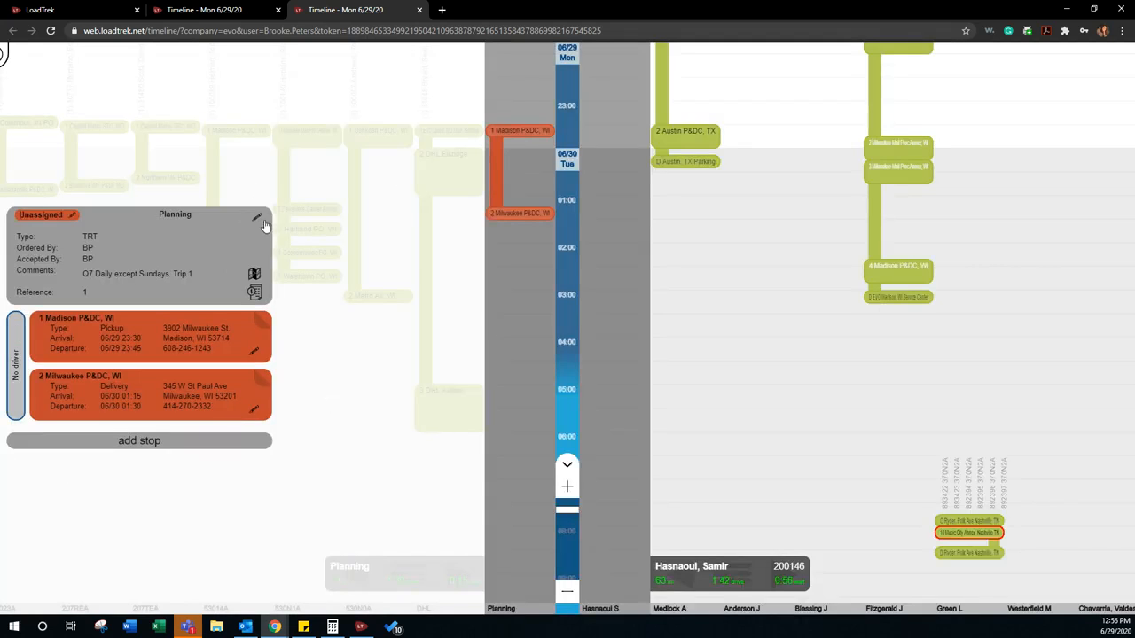
Step: Add a Rate per Mile billing item with a rate of $3.00 to the Planning load and save the billing
left_click(255, 293)
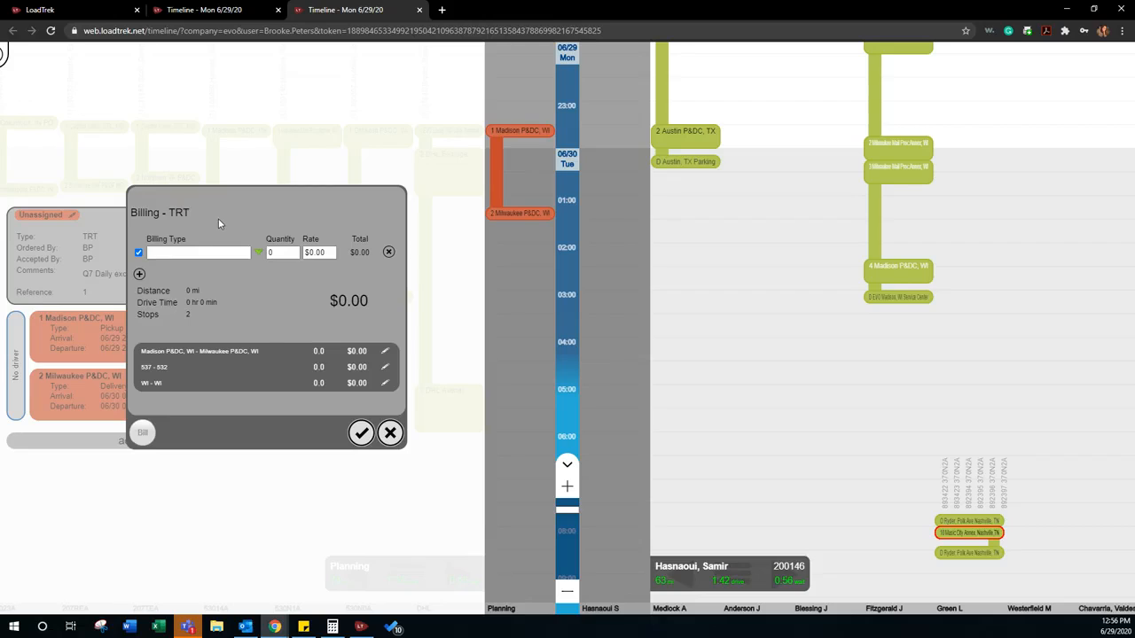
left_click(259, 253)
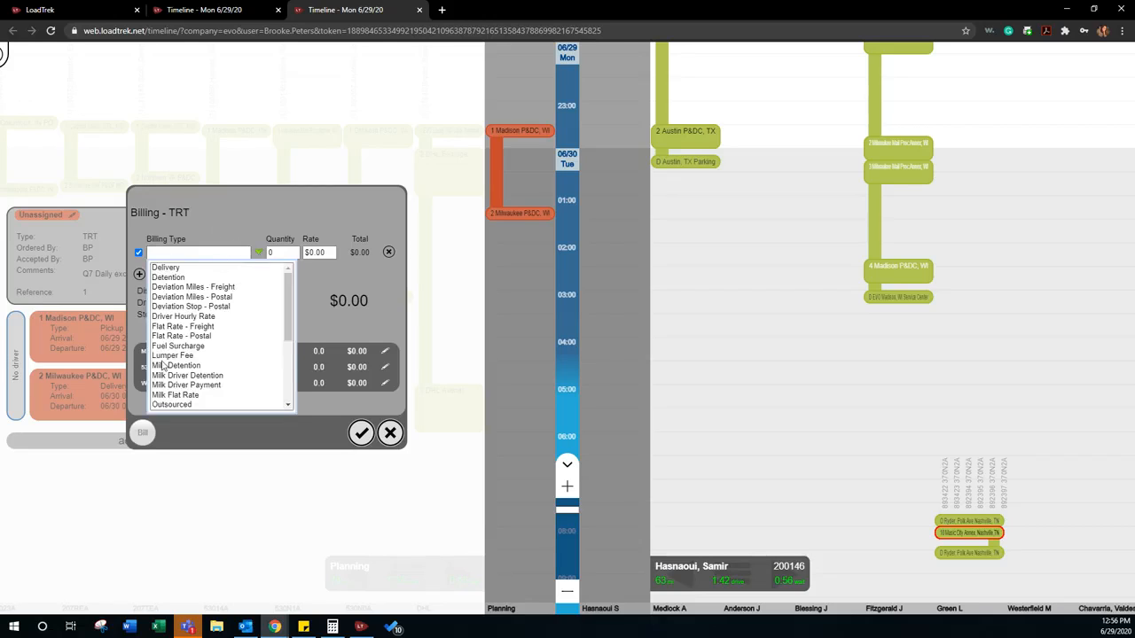
scroll(206, 340, "down", 3)
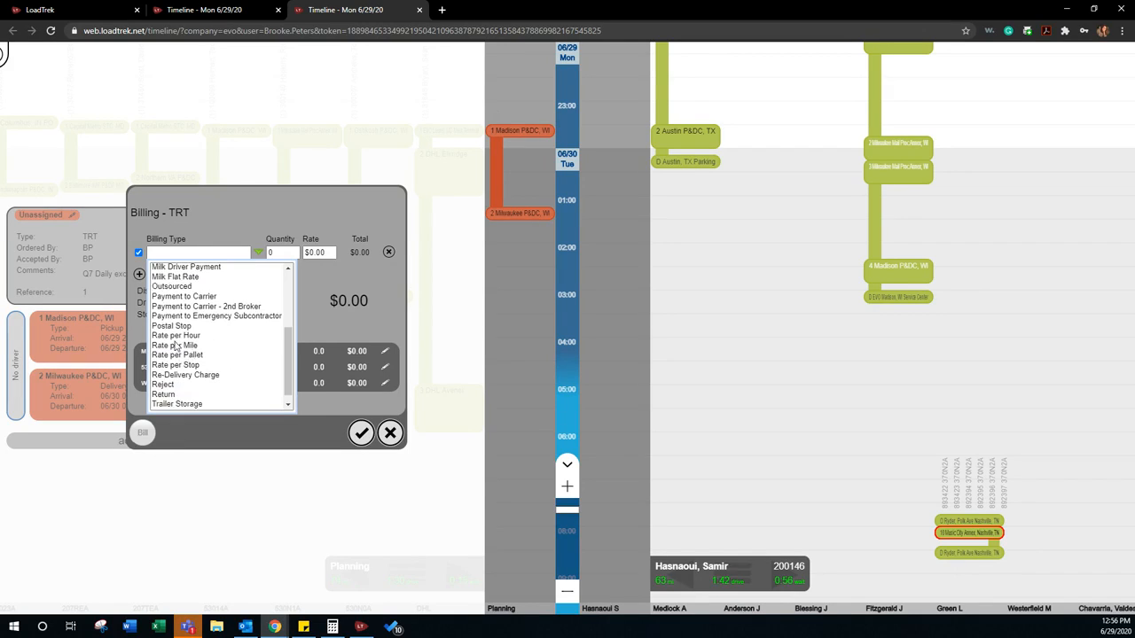
left_click(184, 345)
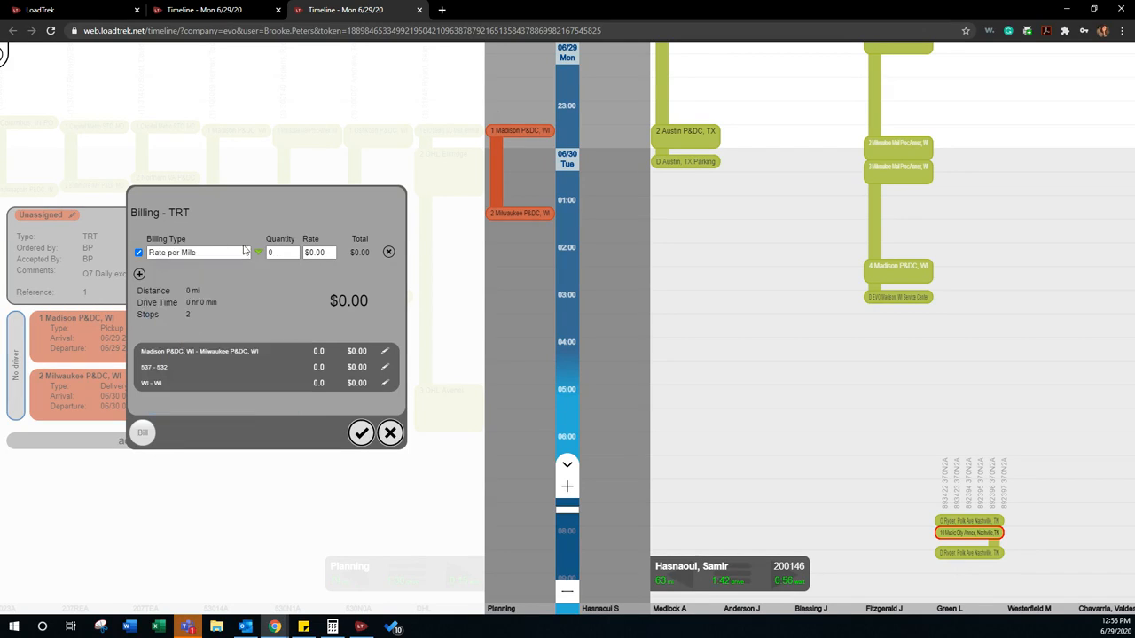
left_click(279, 252)
left_click(325, 251)
type("3.00")
key("Tab")
left_click(361, 432)
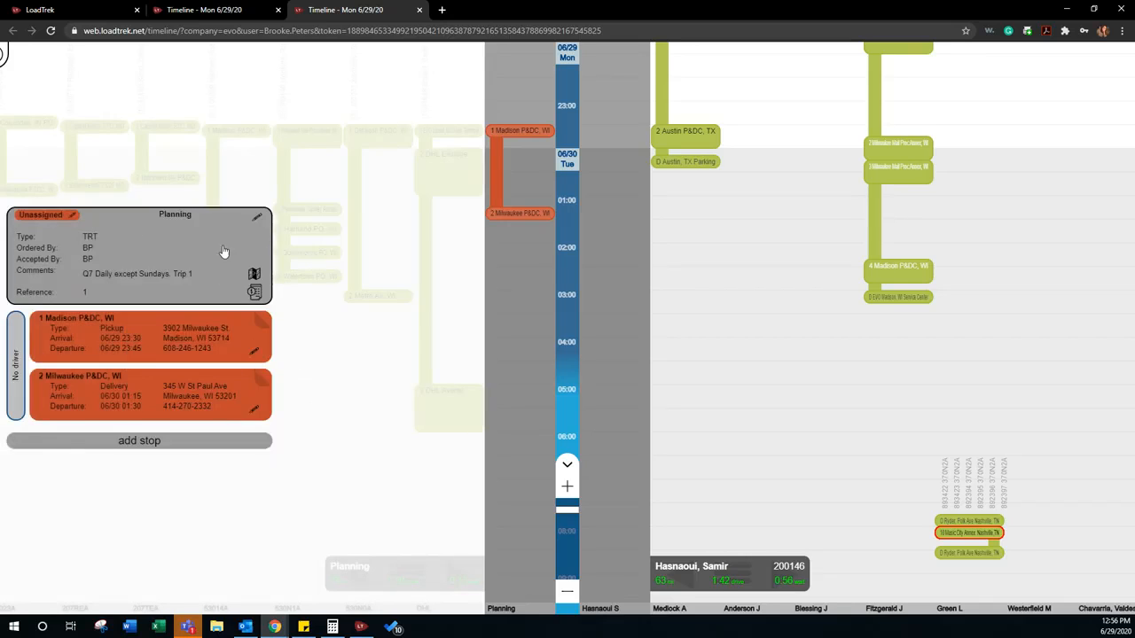
Step: Show the load's route on the map and view the driver selection for both stops without assigning a driver
left_click(255, 274)
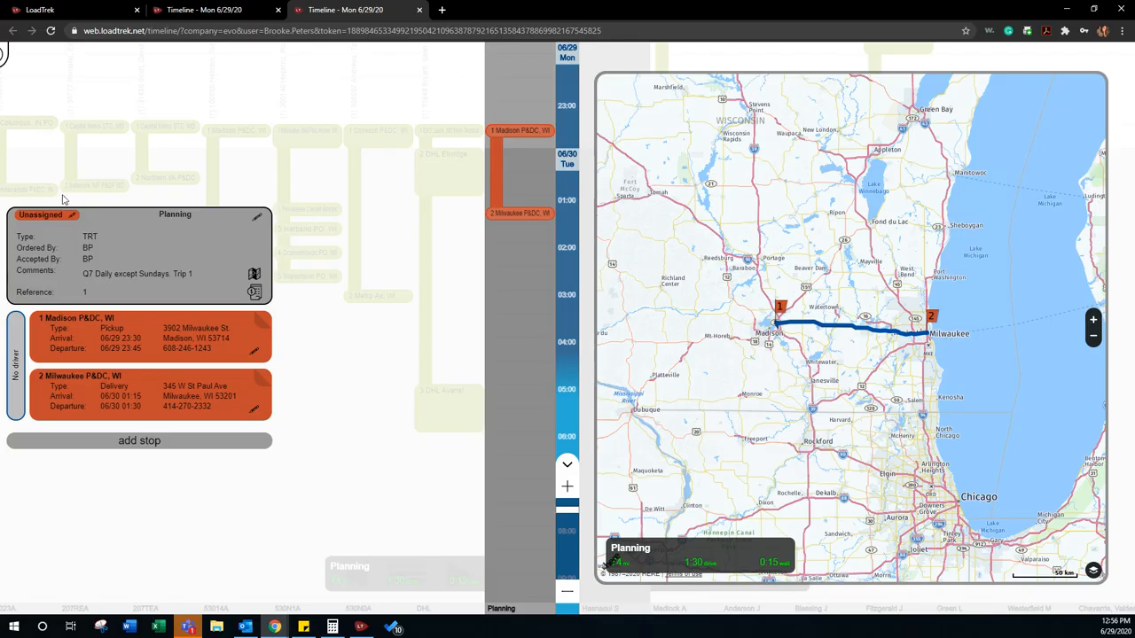
left_click(15, 363)
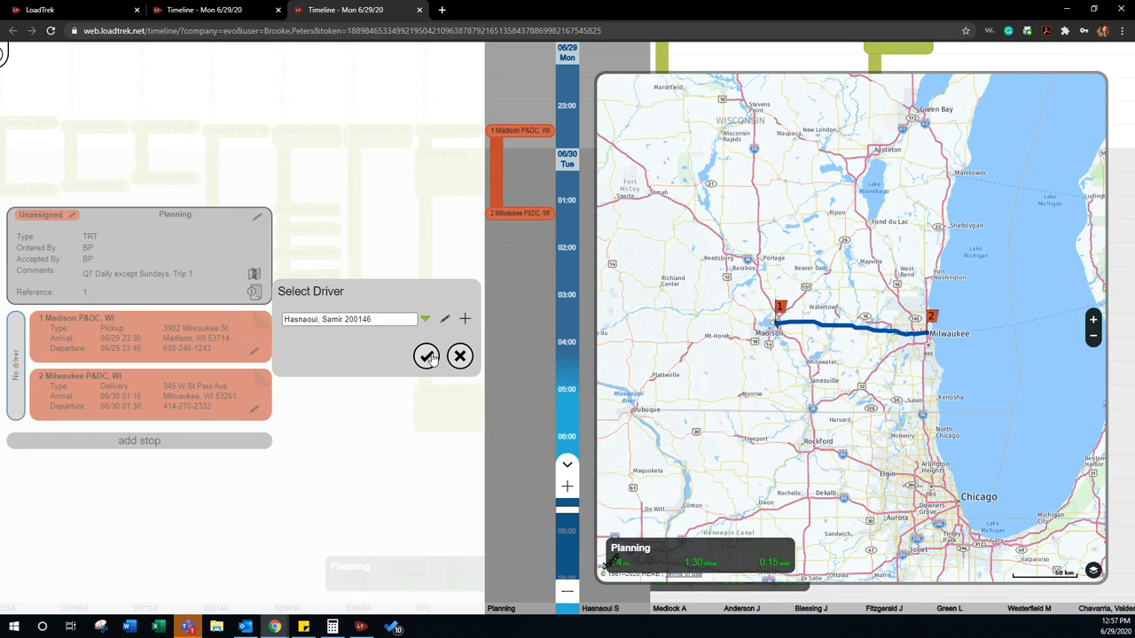
left_click(459, 355)
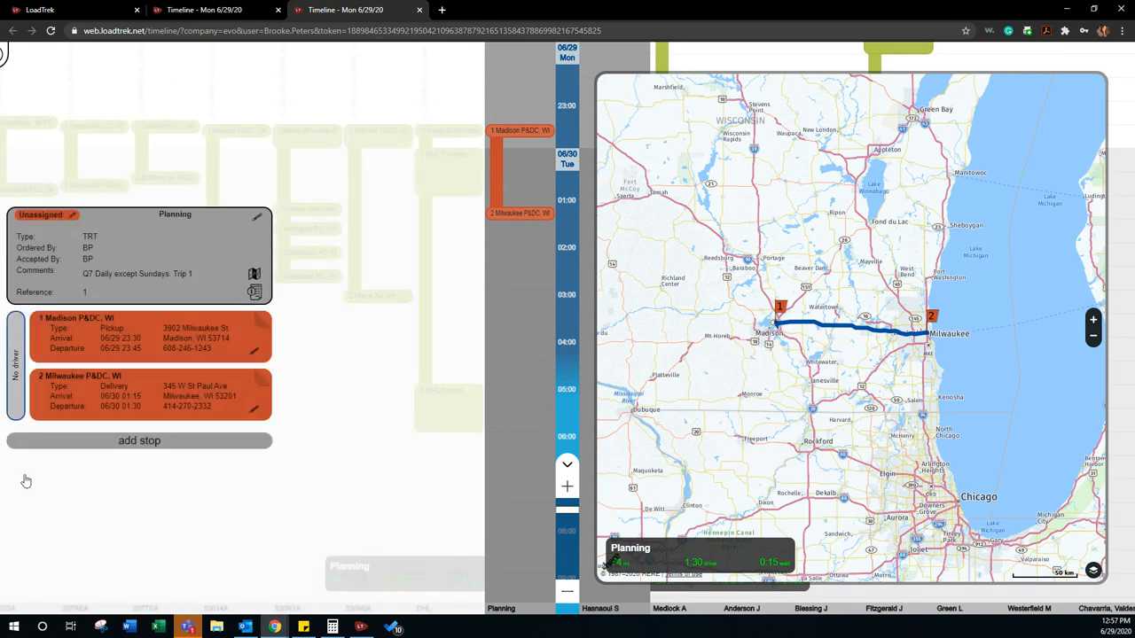